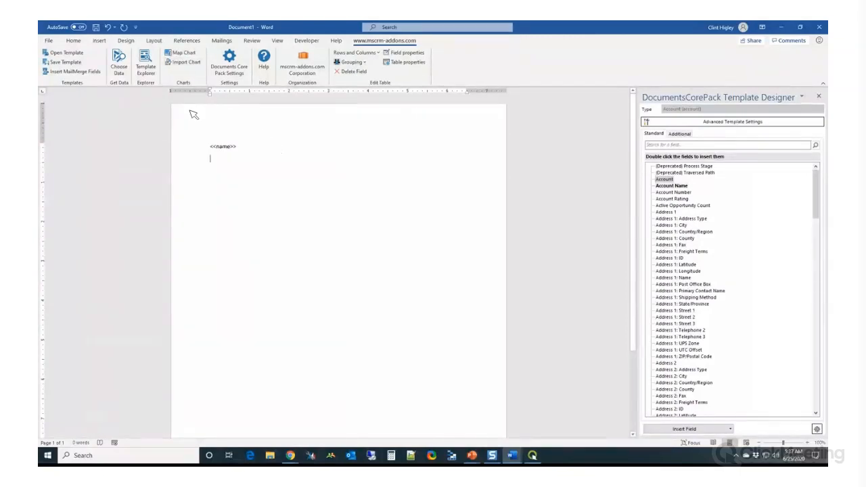
# Insert a standard pie chart below the <<name>> field and close its data sheet
pyautogui.click(100, 41)
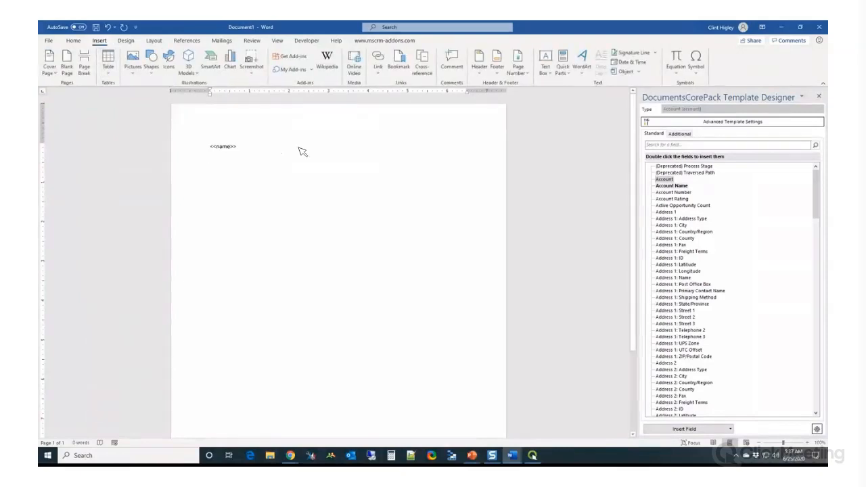
pyautogui.click(231, 65)
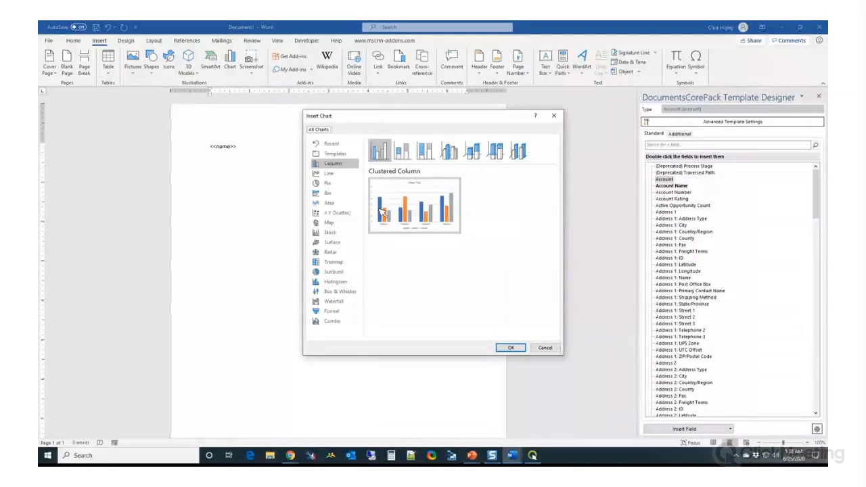
pyautogui.click(328, 183)
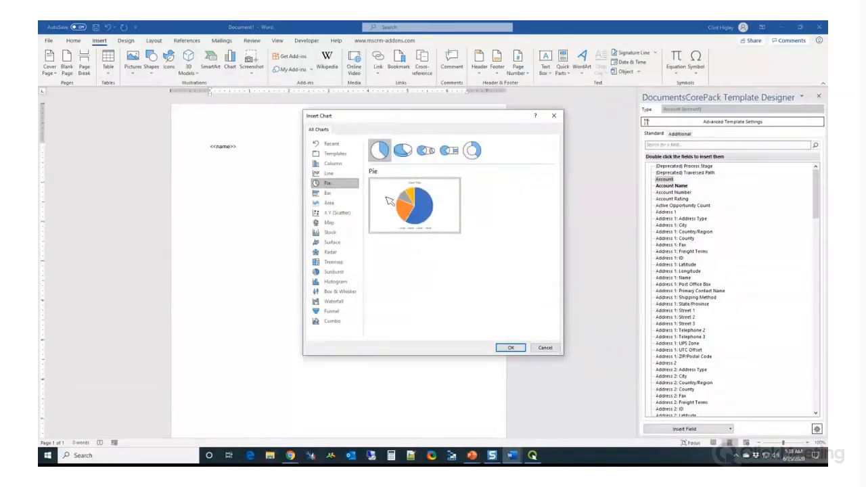
pyautogui.moveTo(440, 214)
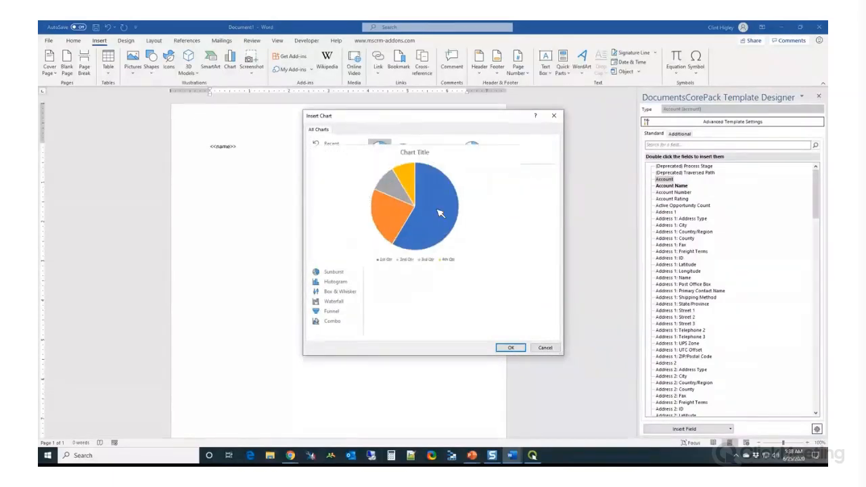
pyautogui.click(509, 348)
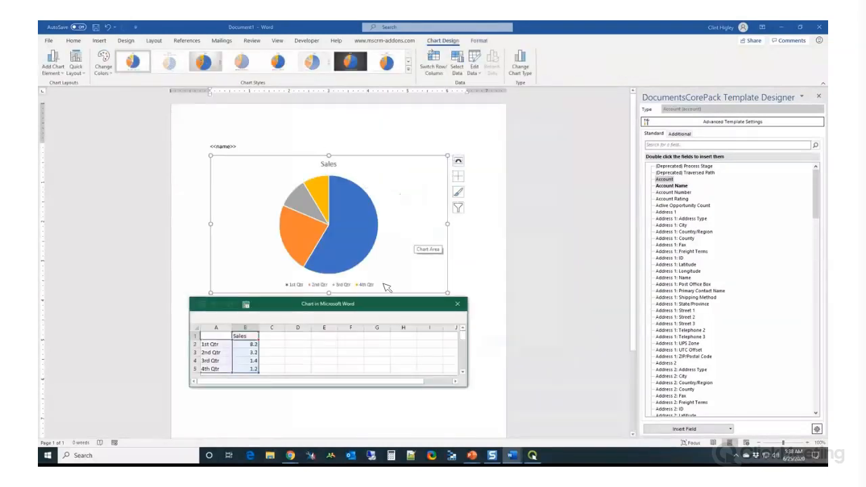
pyautogui.click(459, 306)
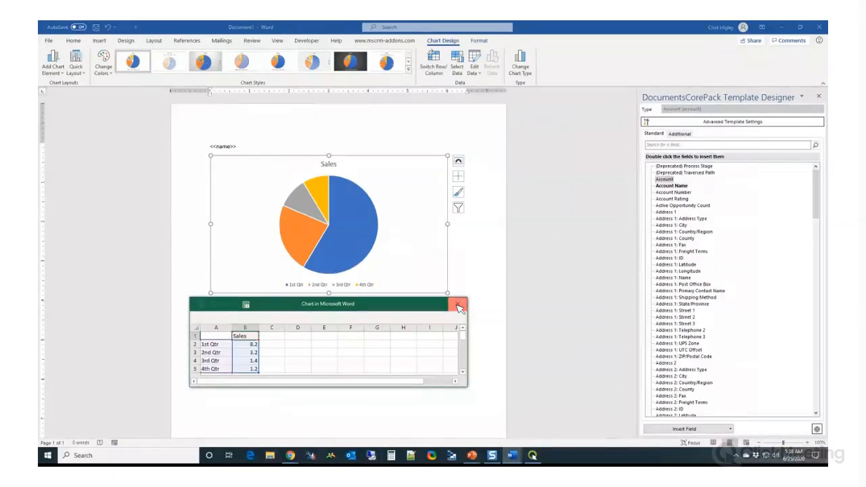
# Change the pie chart's title to "Activities by Type" and reposition it centred above the pie
pyautogui.click(338, 167)
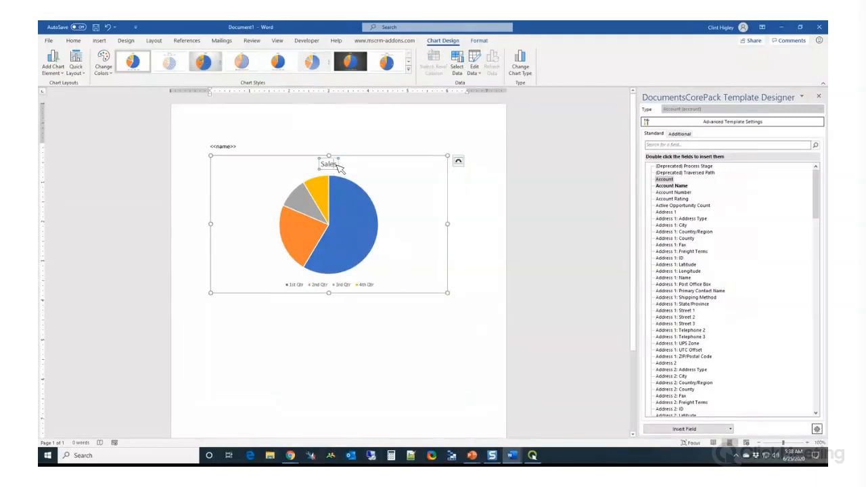
pyautogui.moveTo(339, 168)
pyautogui.mouseDown()
pyautogui.moveTo(314, 166)
pyautogui.moveTo(332, 170)
pyautogui.mouseUp()
pyautogui.doubleClick(308, 163)
pyautogui.doubleClick(329, 168)
pyautogui.write('Act')
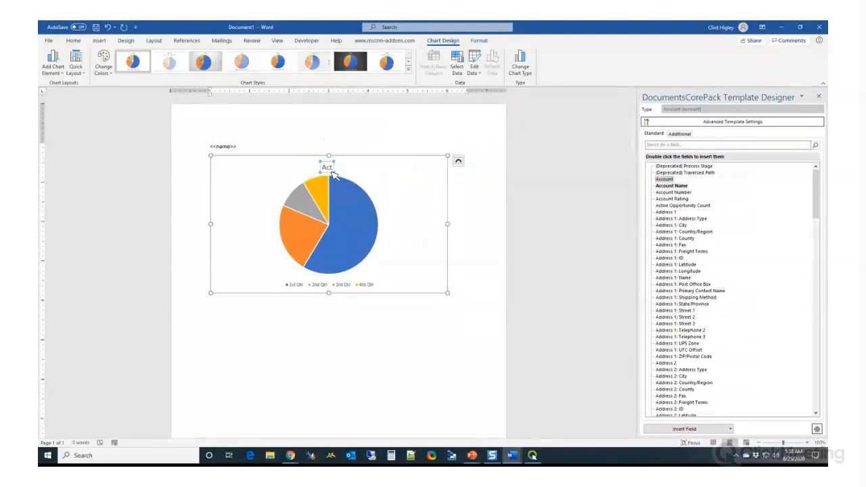
pyautogui.write('ivities by Type')
pyautogui.click(358, 133)
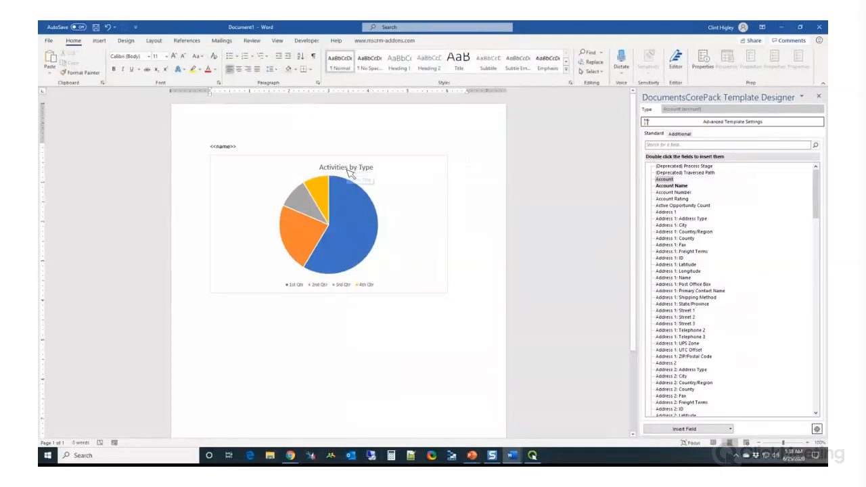
pyautogui.click(319, 169)
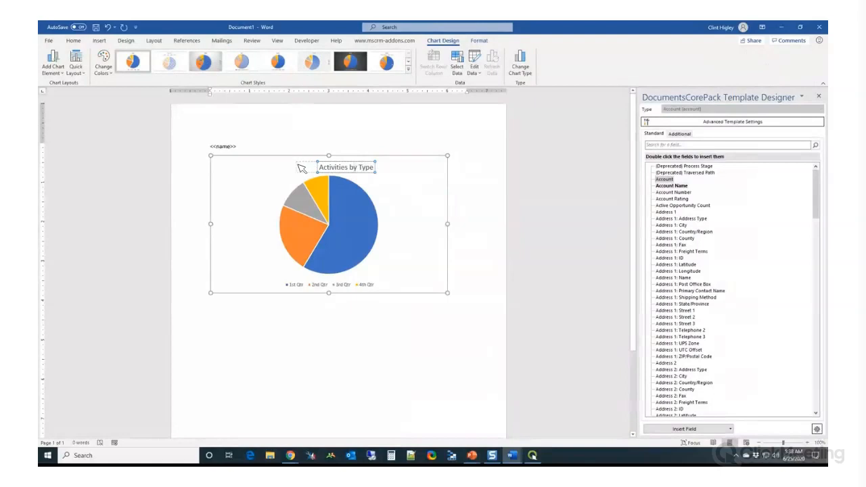
pyautogui.click(320, 132)
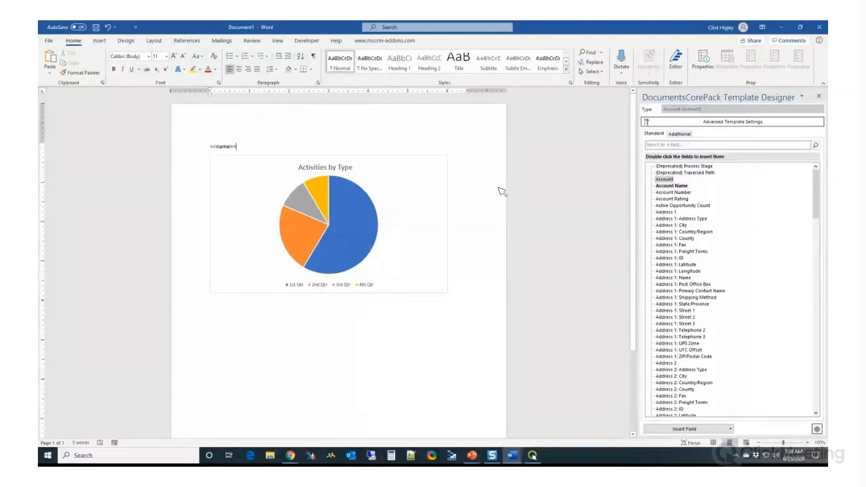
# Add a relationship to the template with aggregation activated, using Account -> Activity [regardingobjectid]
pyautogui.click(688, 138)
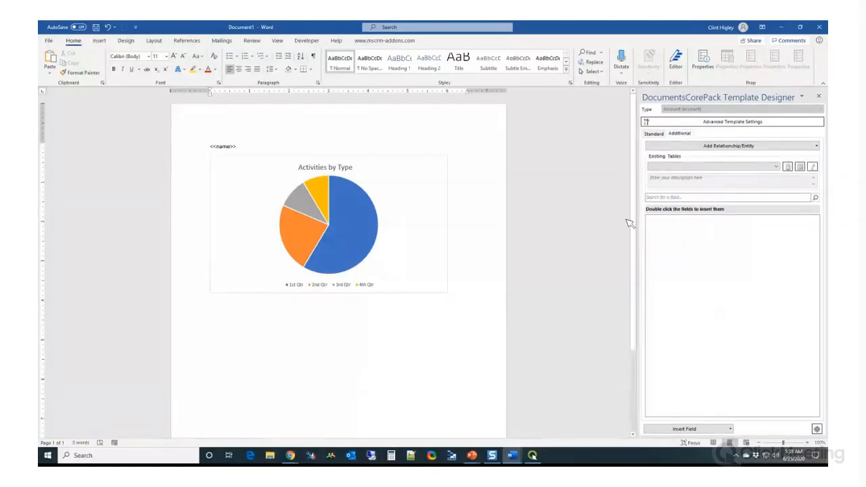
pyautogui.click(730, 147)
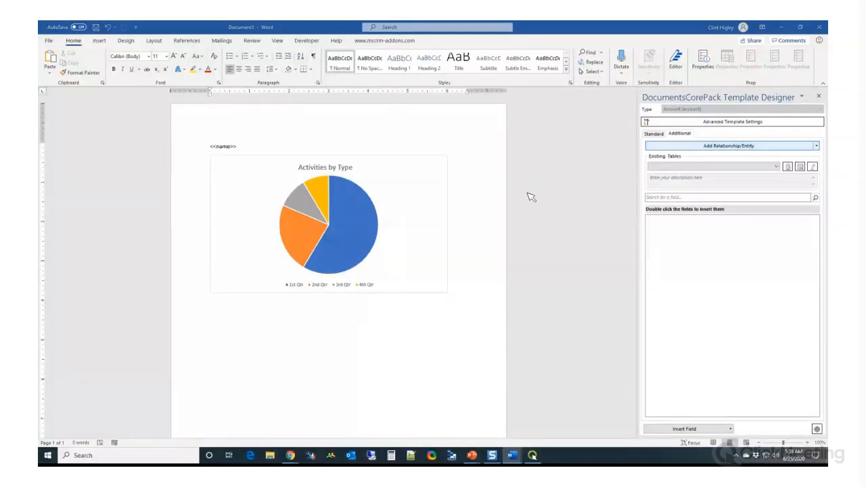
pyautogui.moveTo(828, 29); pyautogui.dragTo(348, 73)
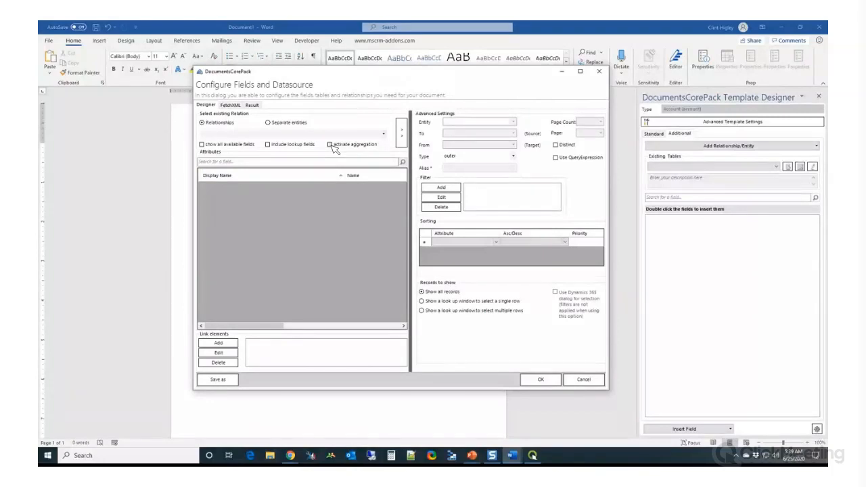
pyautogui.click(330, 145)
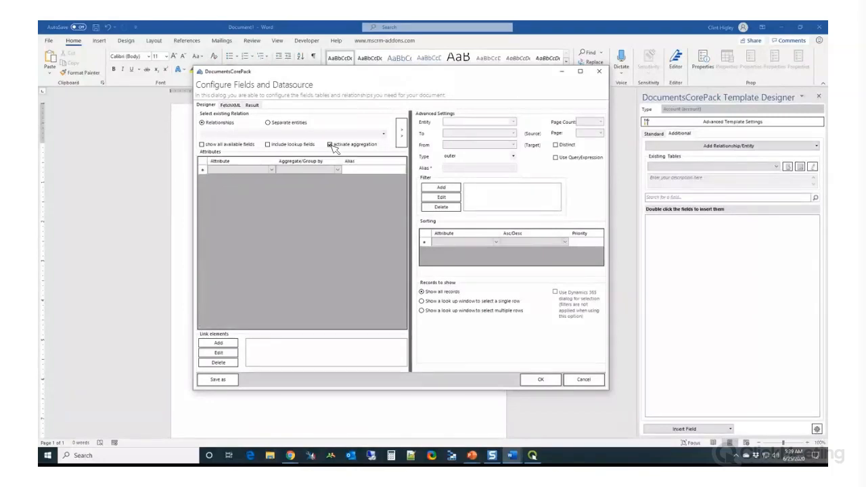
pyautogui.click(385, 134)
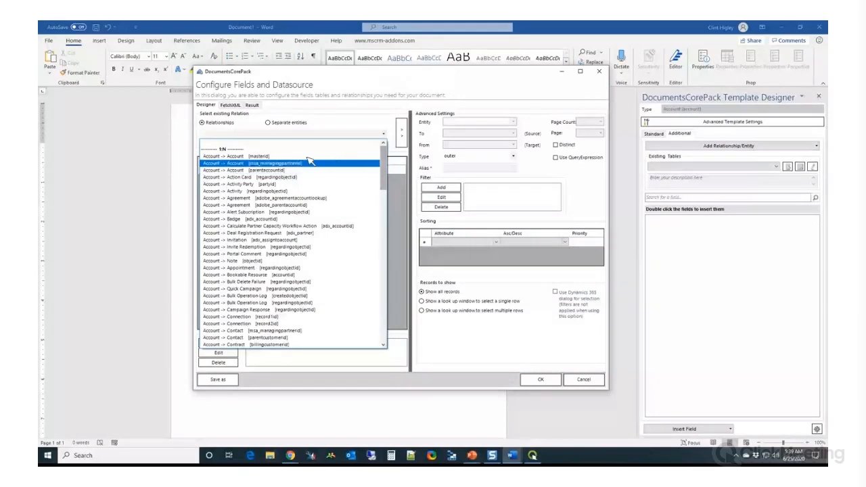
pyautogui.click(258, 195)
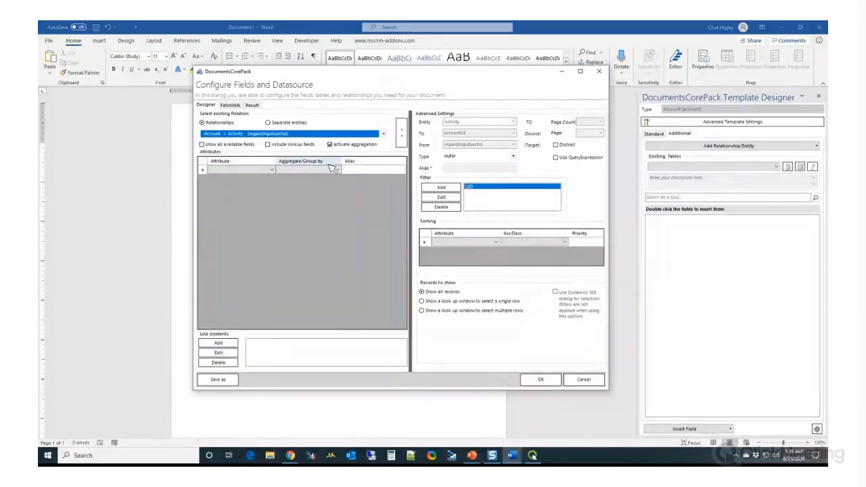
# Add the Activity Type and Date Created attributes to the aggregated Activity relationship
pyautogui.click(272, 170)
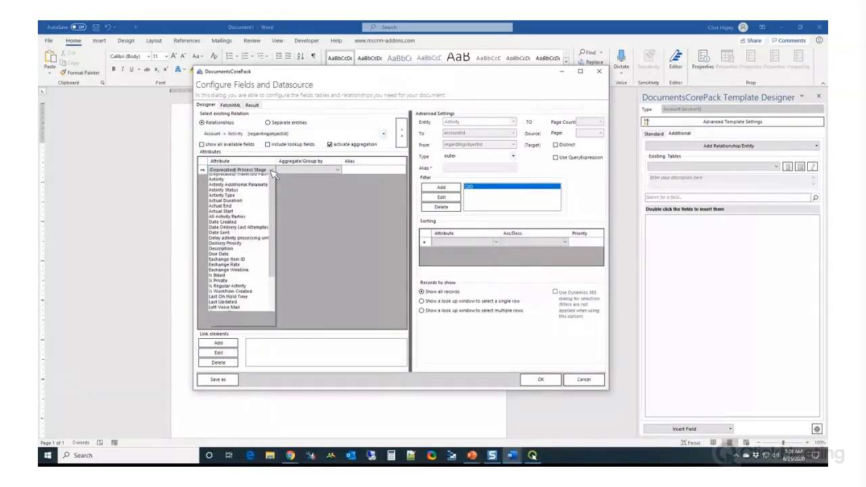
pyautogui.click(246, 203)
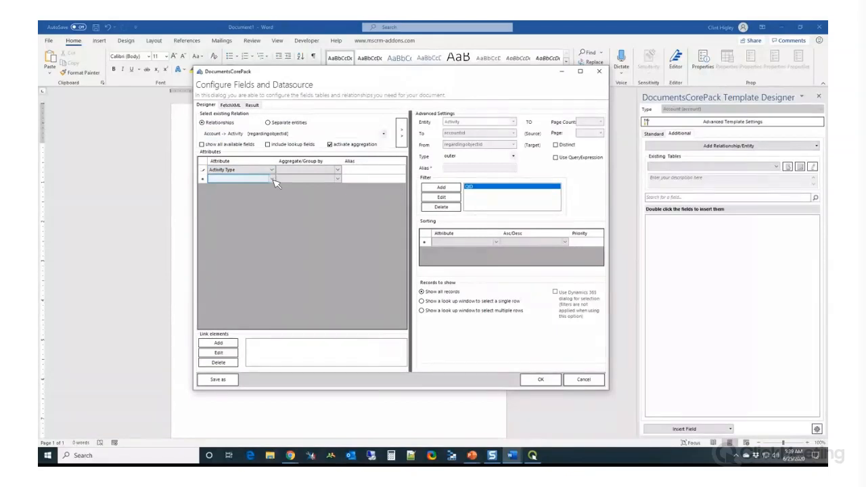
pyautogui.click(273, 179)
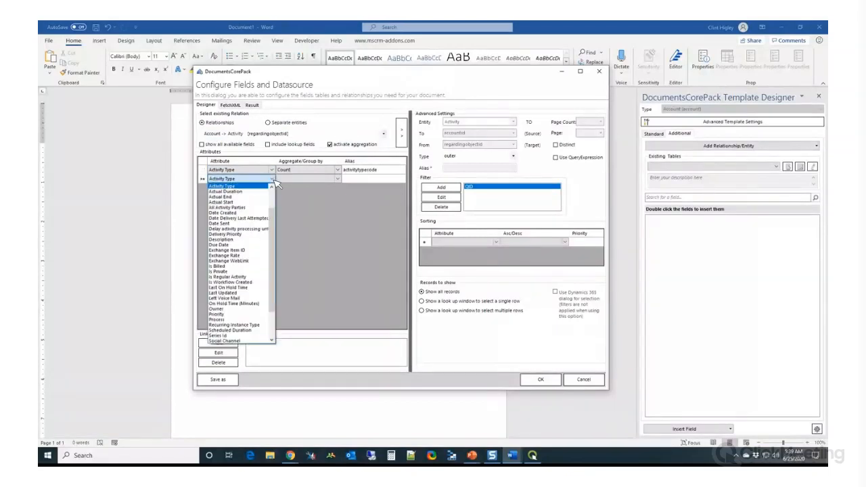
pyautogui.click(245, 213)
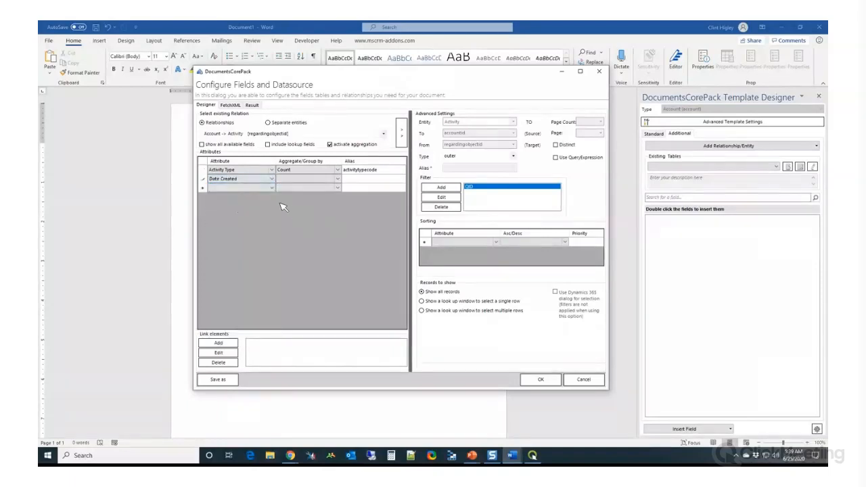
# Group Activity Type by this column, aggregate Date Created with Count, and accept the data source configuration
pyautogui.click(338, 170)
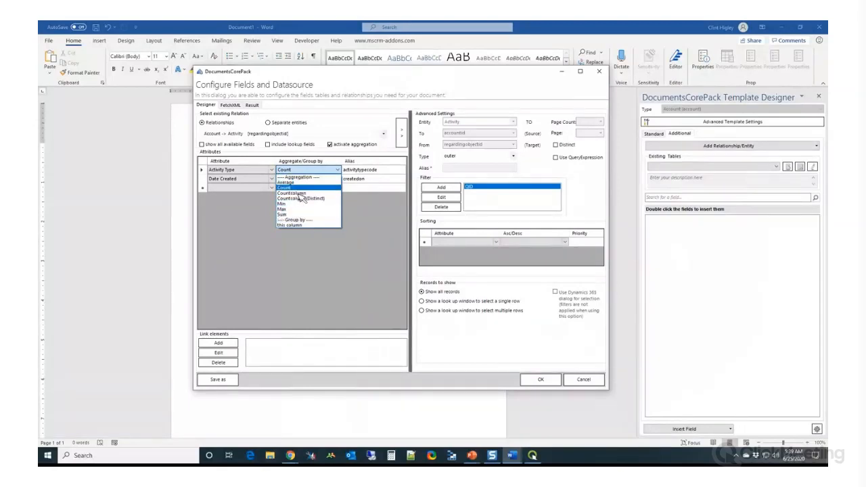
pyautogui.click(302, 226)
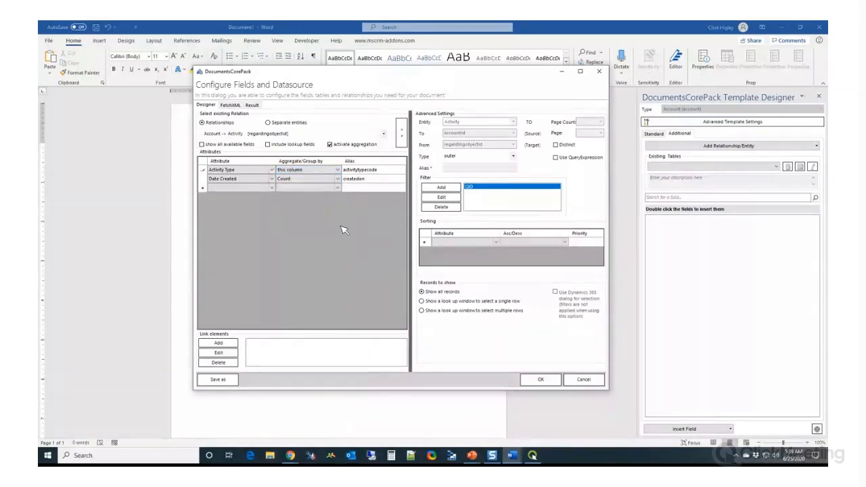
pyautogui.click(337, 181)
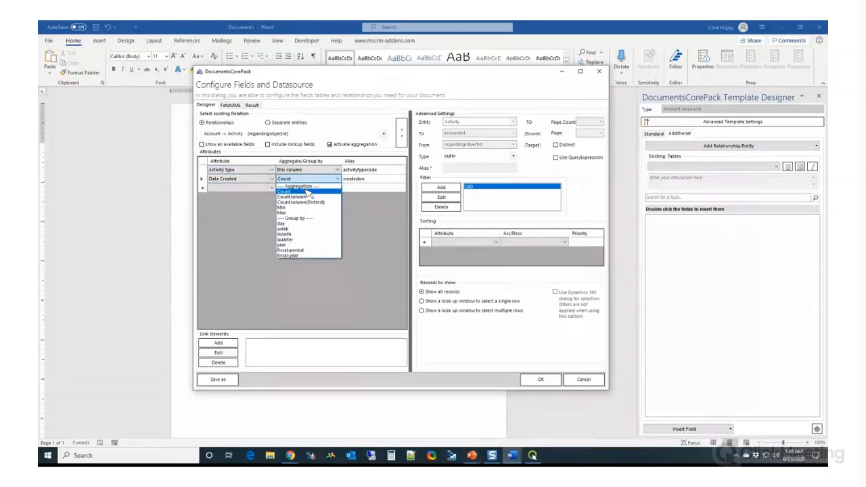
pyautogui.click(308, 193)
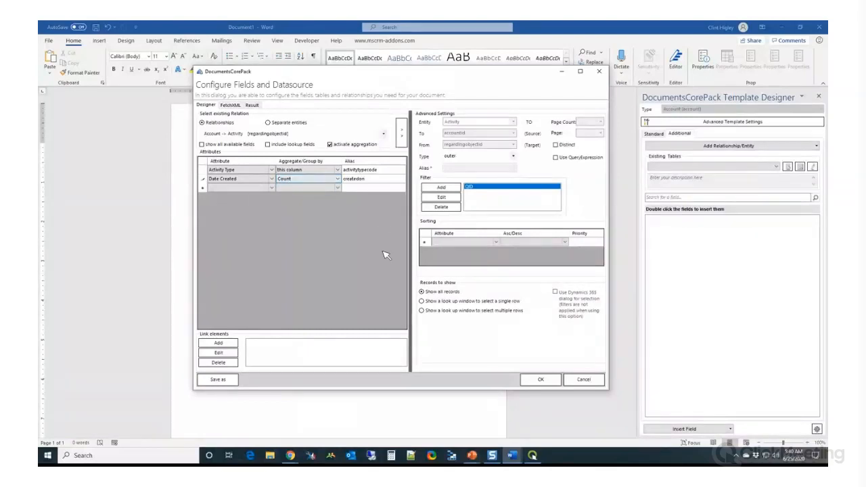
pyautogui.click(288, 210)
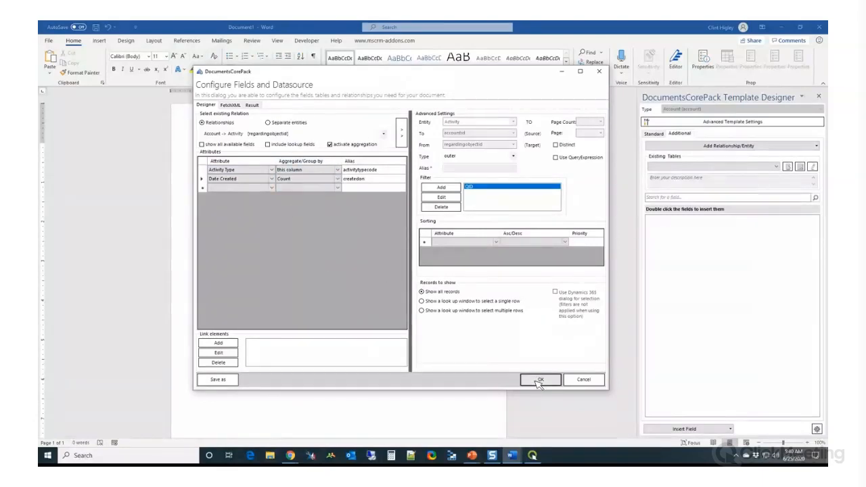
pyautogui.click(539, 380)
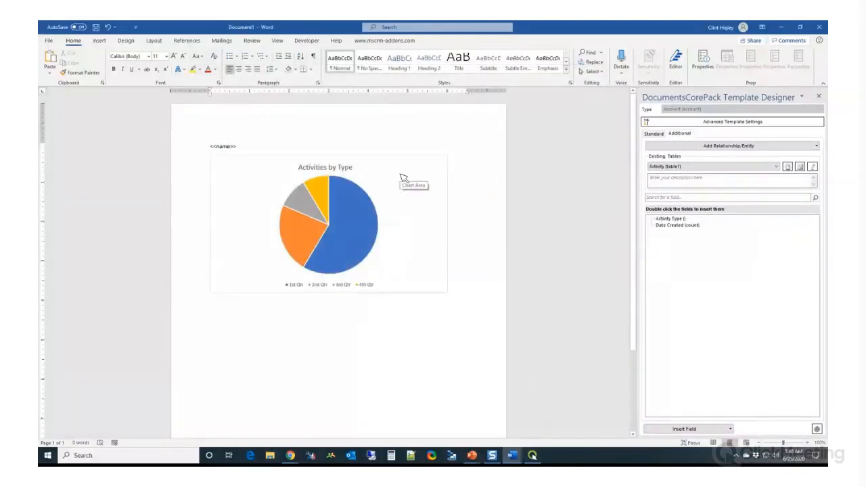
# Map the Activities by Type pie chart to the table1 (activitypointer) datasource
pyautogui.click(386, 40)
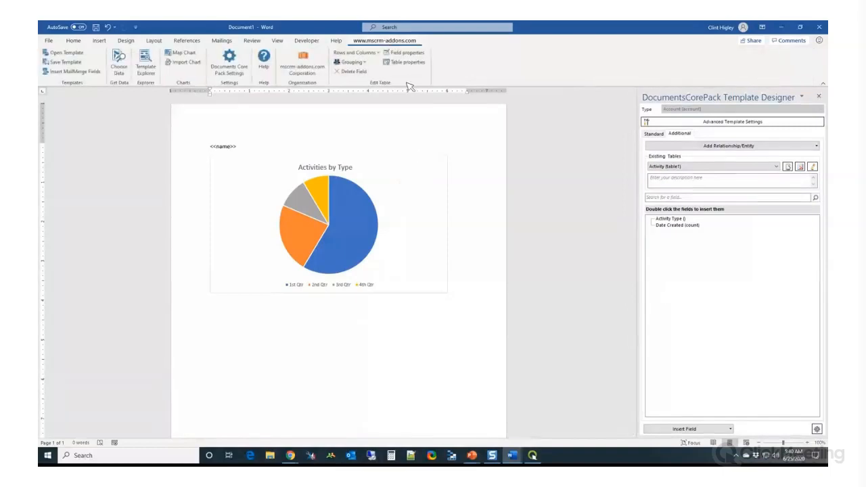
pyautogui.click(409, 201)
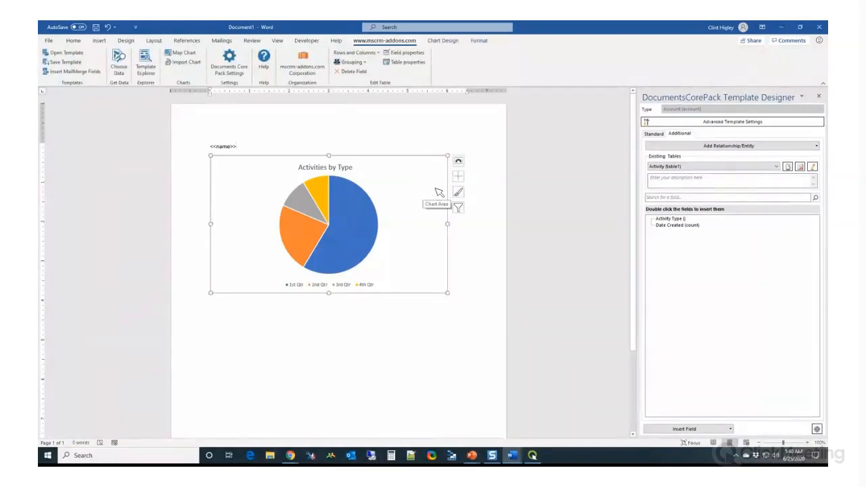
pyautogui.click(412, 57)
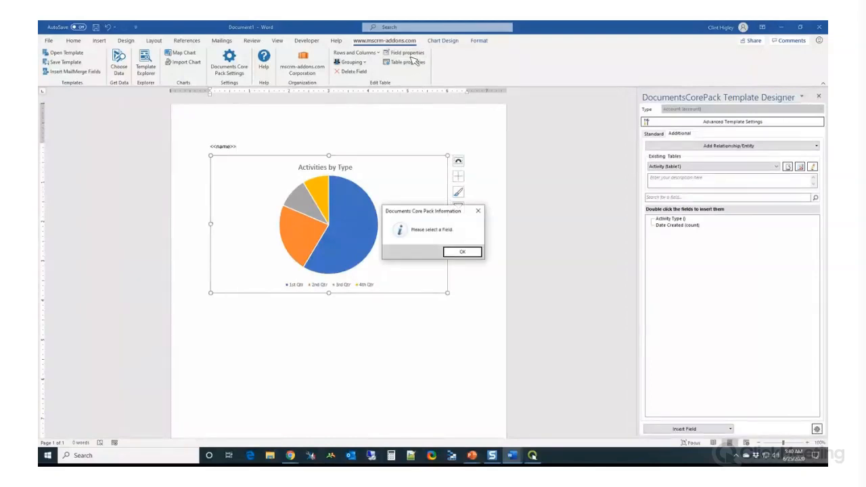
pyautogui.click(468, 252)
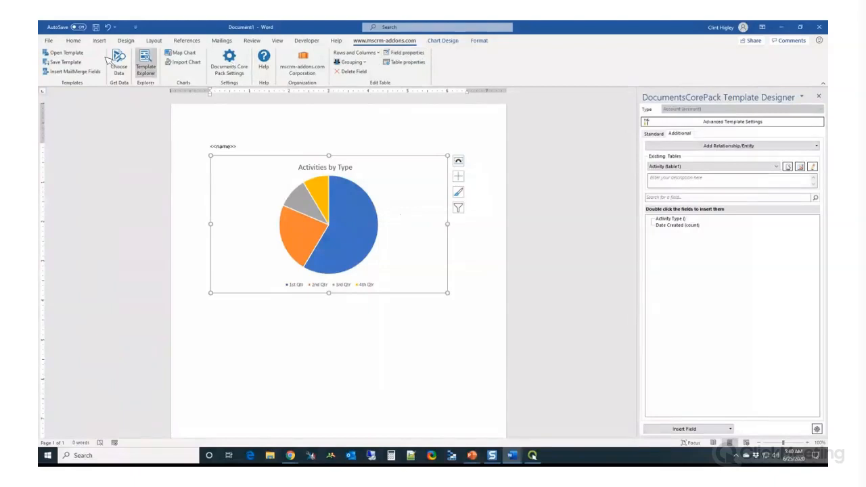
pyautogui.click(183, 57)
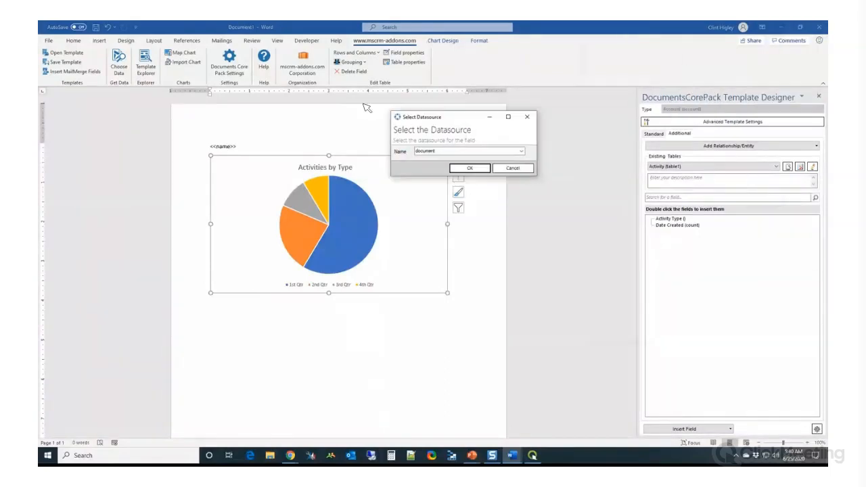
pyautogui.click(329, 114)
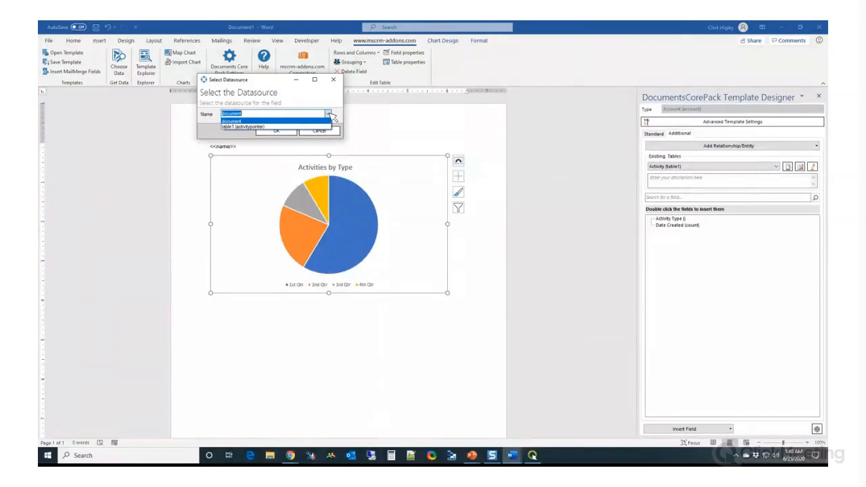
pyautogui.click(252, 127)
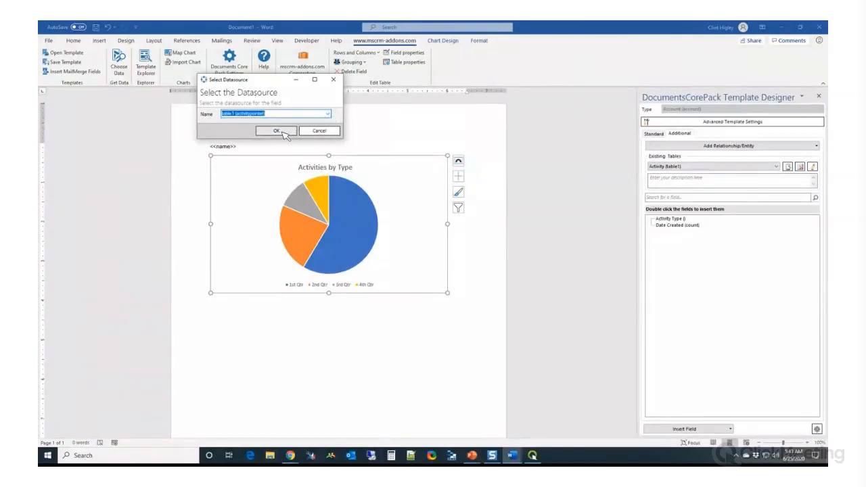
pyautogui.click(284, 134)
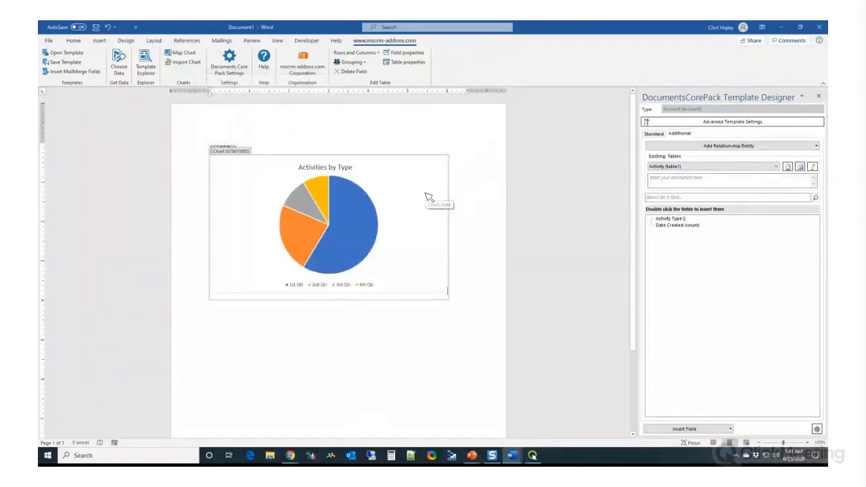
# Add Activity Type as the category in the Activities by Type pie chart's field properties
pyautogui.click(405, 53)
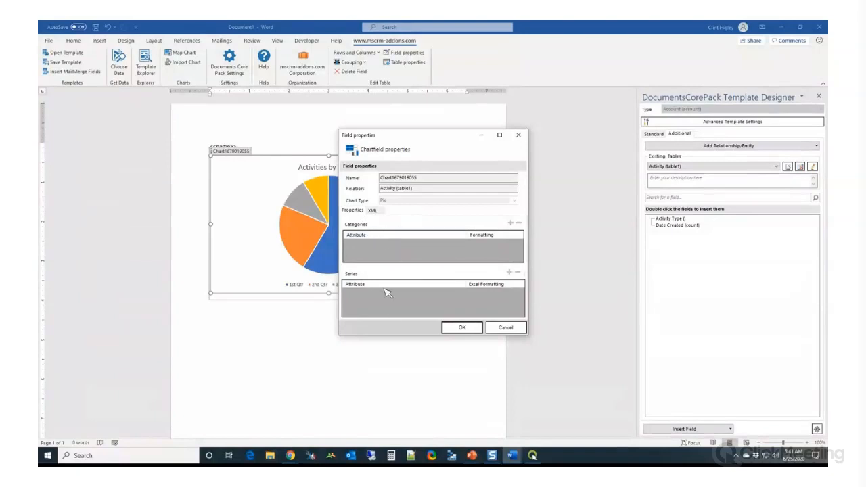
pyautogui.click(511, 223)
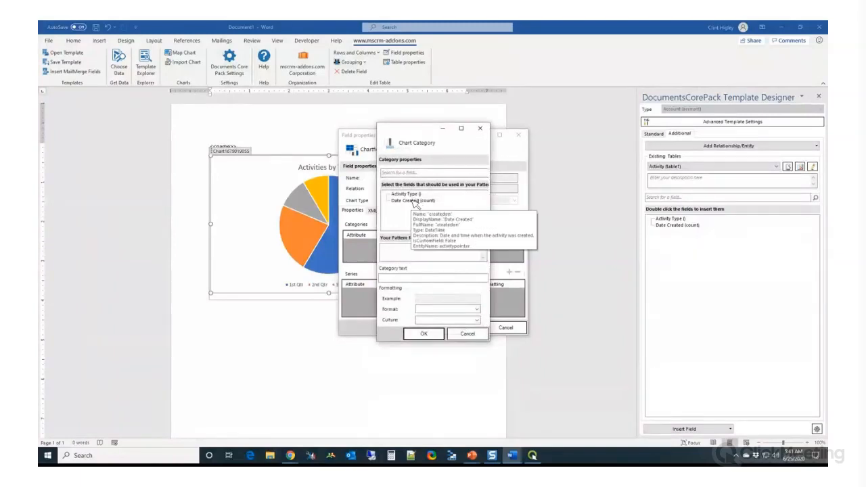
pyautogui.doubleClick(406, 194)
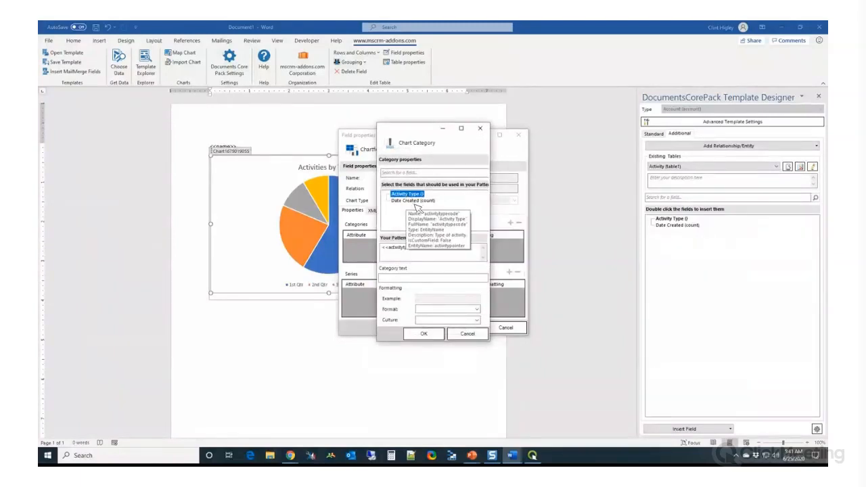
pyautogui.click(424, 336)
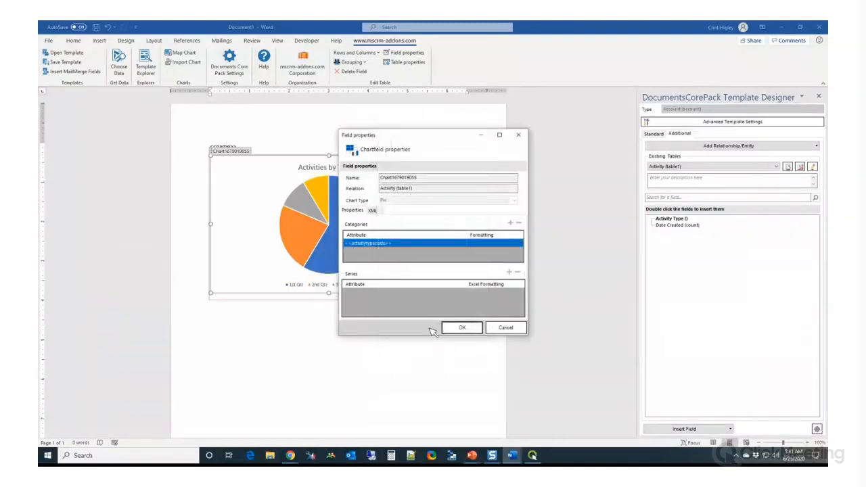
# Add Date Created (count) as the pie chart's series and accept the chart field properties
pyautogui.click(511, 272)
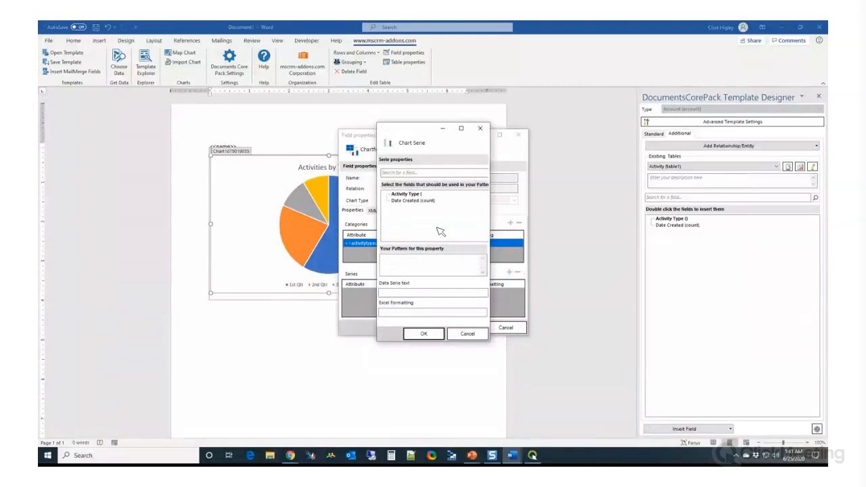
pyautogui.click(414, 201)
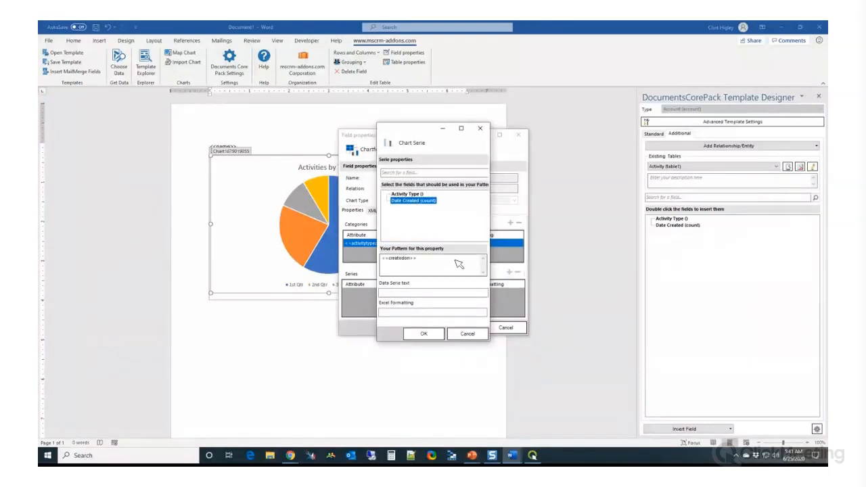
pyautogui.click(425, 335)
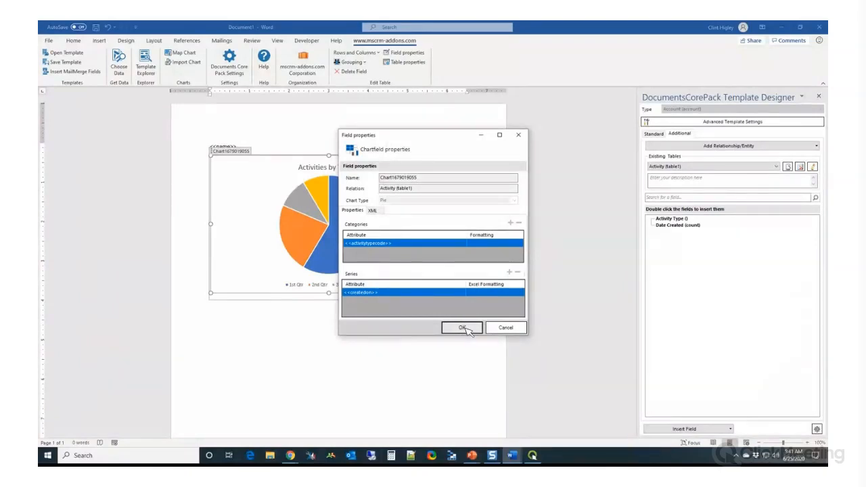
pyautogui.click(462, 327)
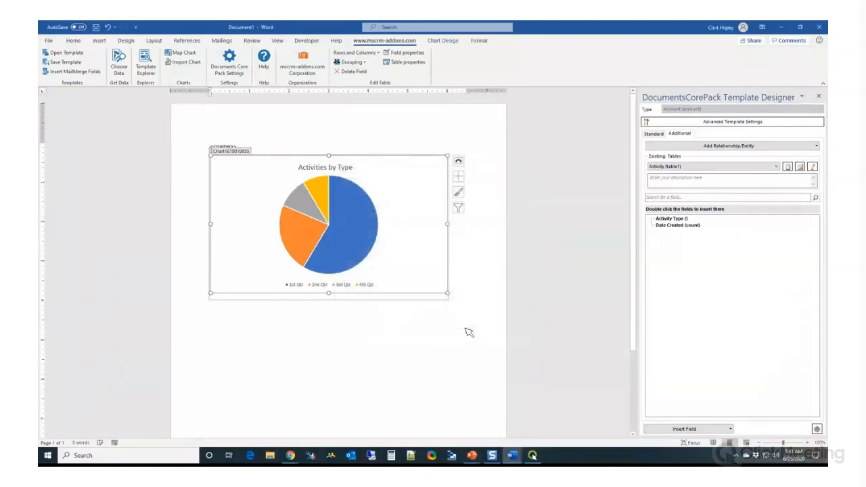
# Save the template to the Desktop as a Word document named webinar1
pyautogui.click(97, 27)
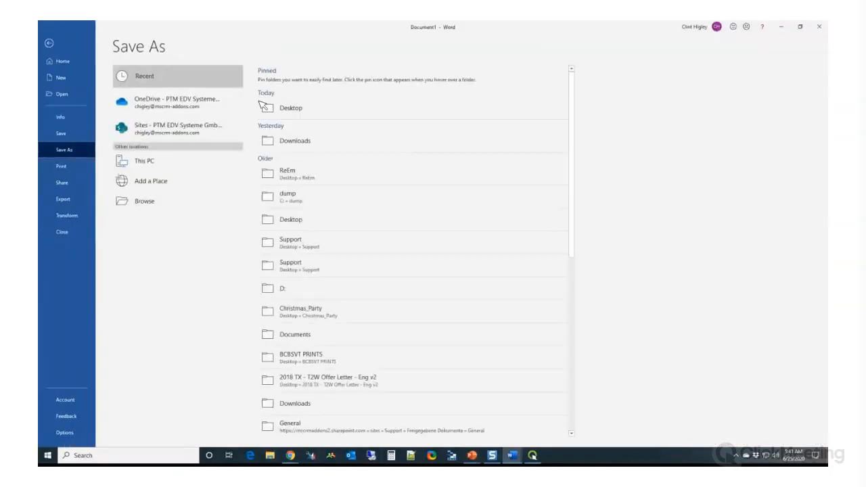
pyautogui.click(291, 109)
pyautogui.click(308, 82)
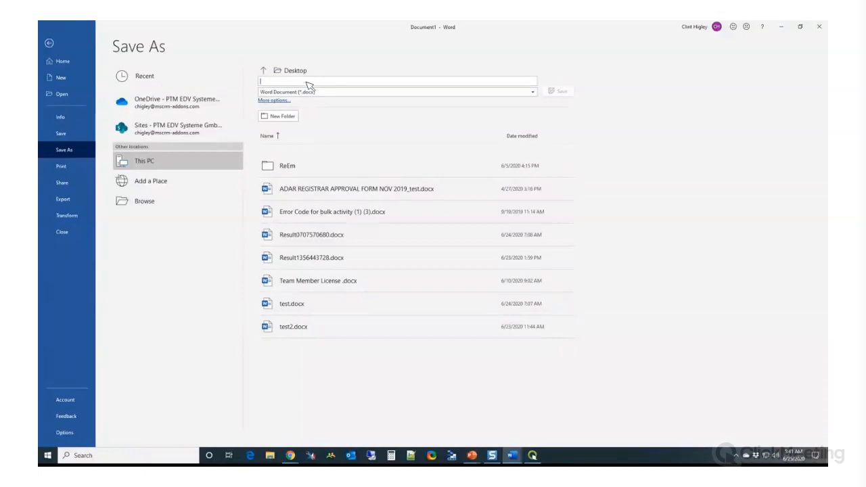
pyautogui.write('webinar')
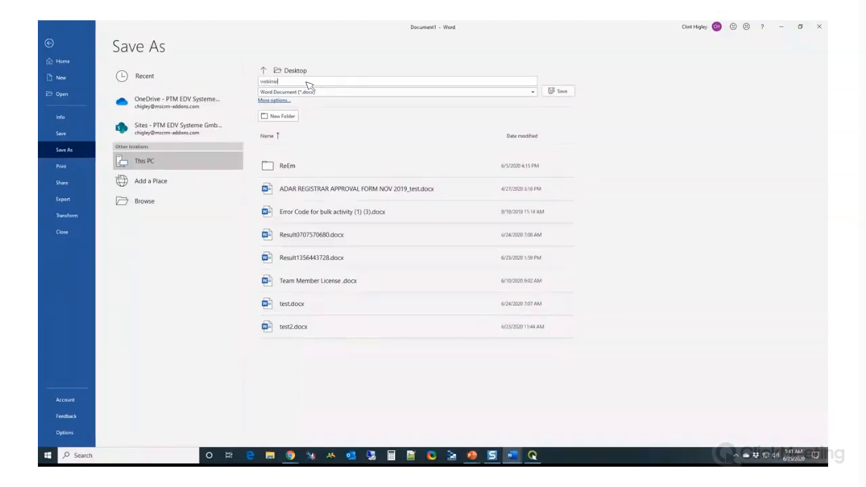
pyautogui.write('1')
pyautogui.click(559, 91)
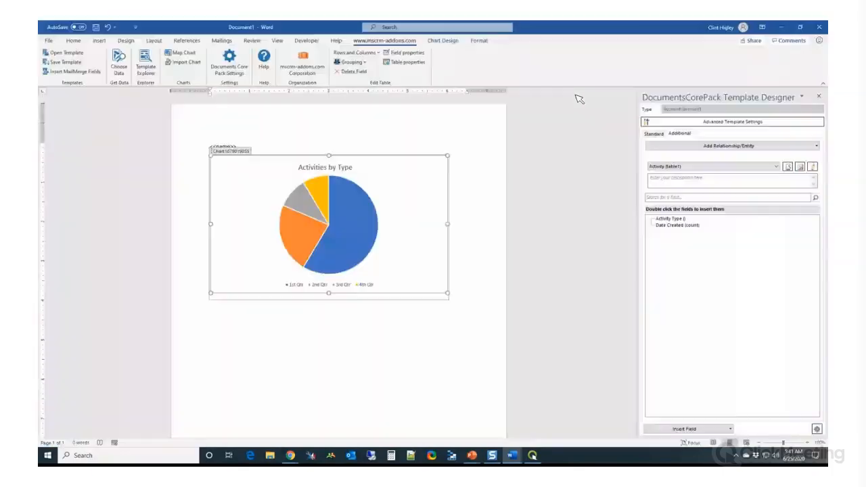
# Test the template by merging it with the A. Datum Corporation account, and close the result document without saving
pyautogui.click(119, 59)
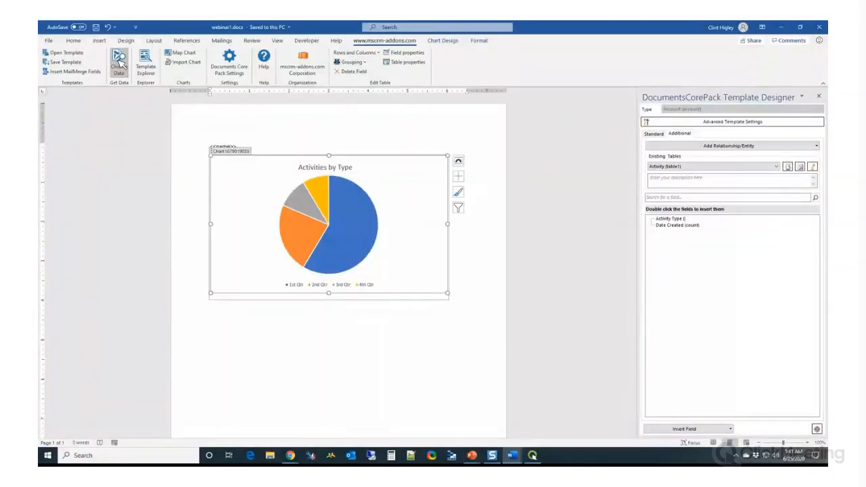
pyautogui.click(554, 151)
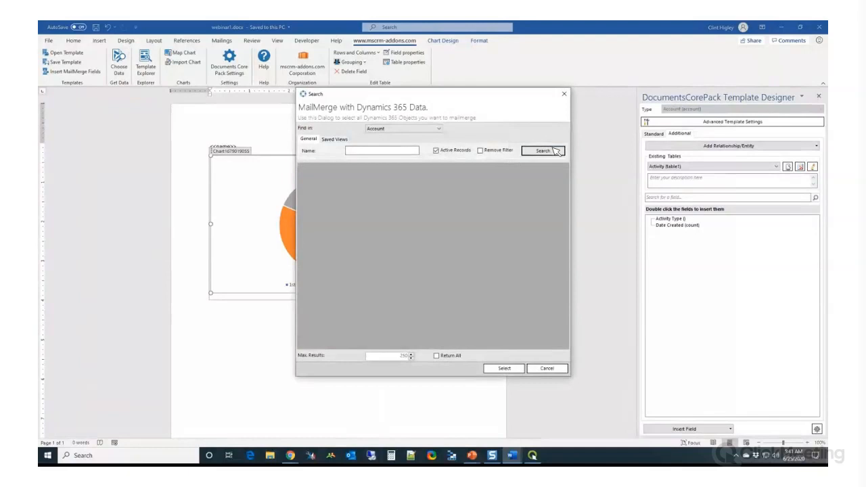
pyautogui.doubleClick(351, 183)
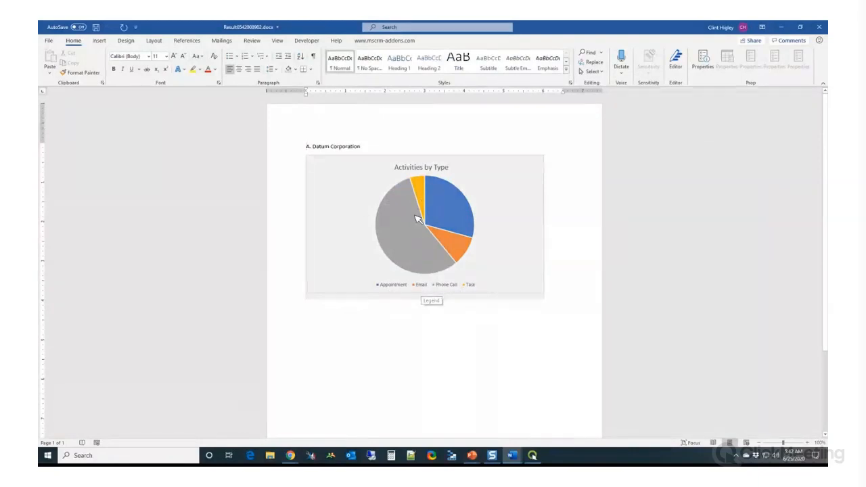
pyautogui.click(819, 27)
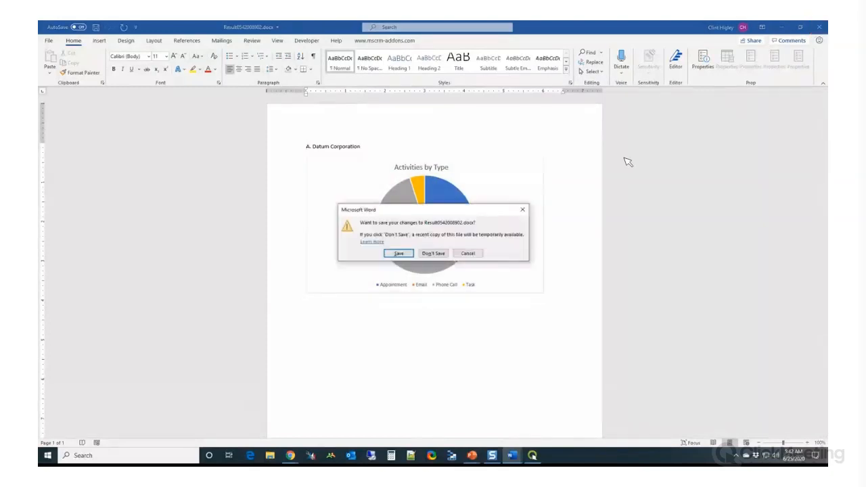
pyautogui.click(434, 254)
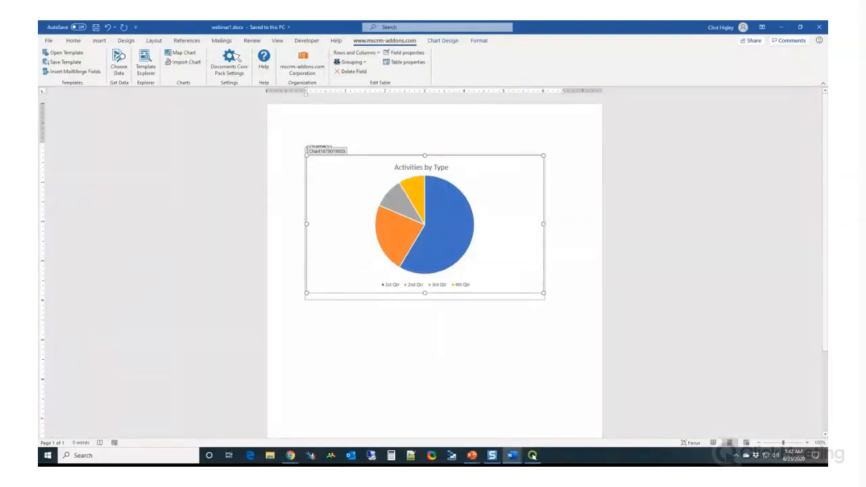
# Apply the chart style with percentage labels and a legend under the title to the pie chart, and recolor it with the monochromatic blue palette
pyautogui.click(443, 41)
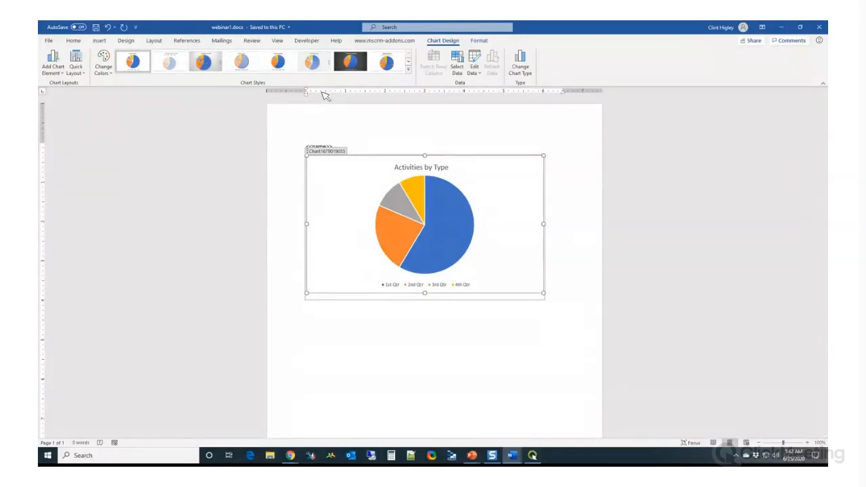
pyautogui.click(398, 65)
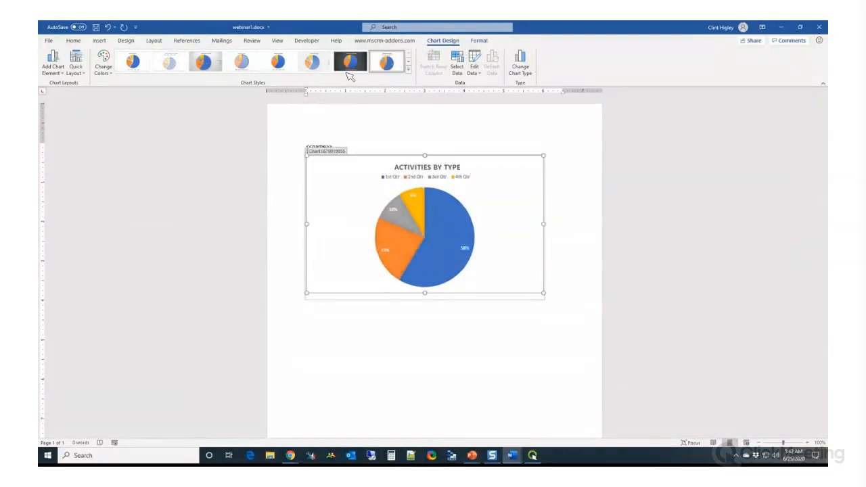
pyautogui.click(103, 64)
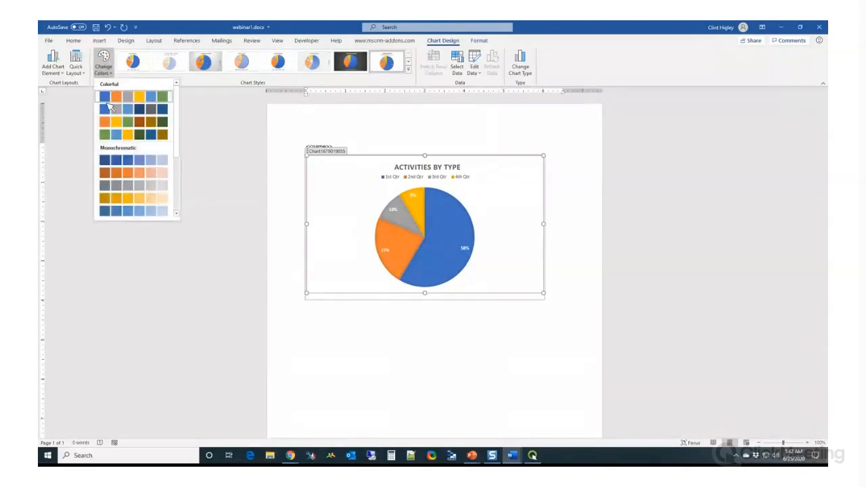
pyautogui.click(103, 164)
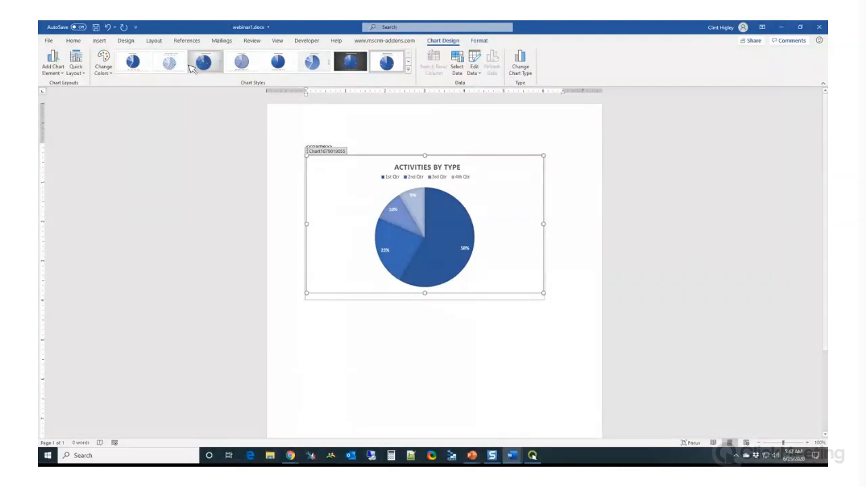
# Save the restyled pie chart template webinar1.docx
pyautogui.click(409, 43)
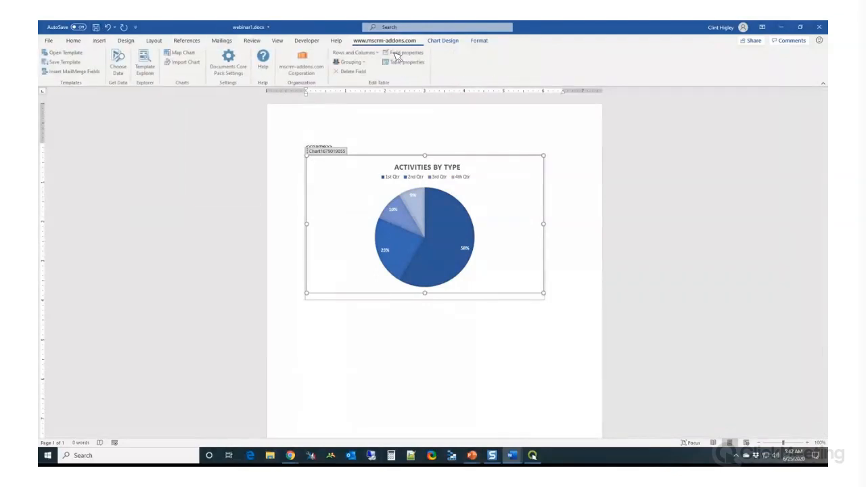
pyautogui.click(119, 62)
pyautogui.click(482, 253)
pyautogui.click(99, 27)
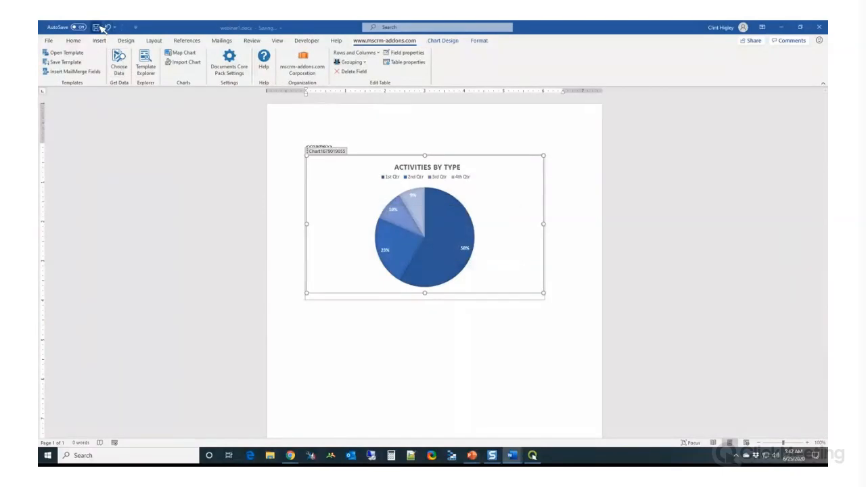
# Merge the restyled template with the A. Datum Corporation account, check the pie chart, and close the result without saving
pyautogui.click(120, 62)
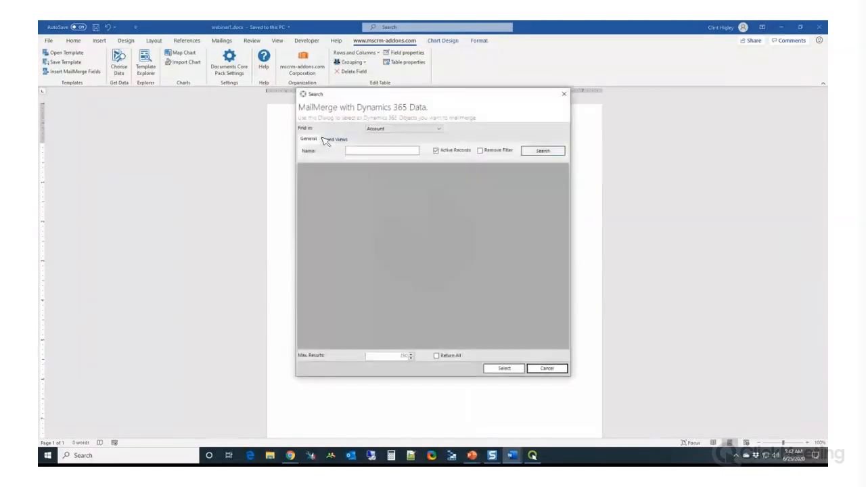
pyautogui.click(539, 152)
pyautogui.doubleClick(351, 184)
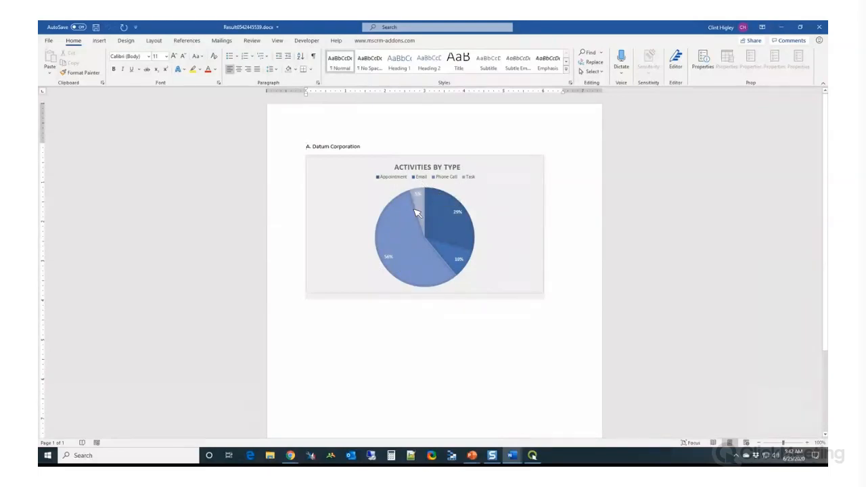
pyautogui.moveTo(417, 213)
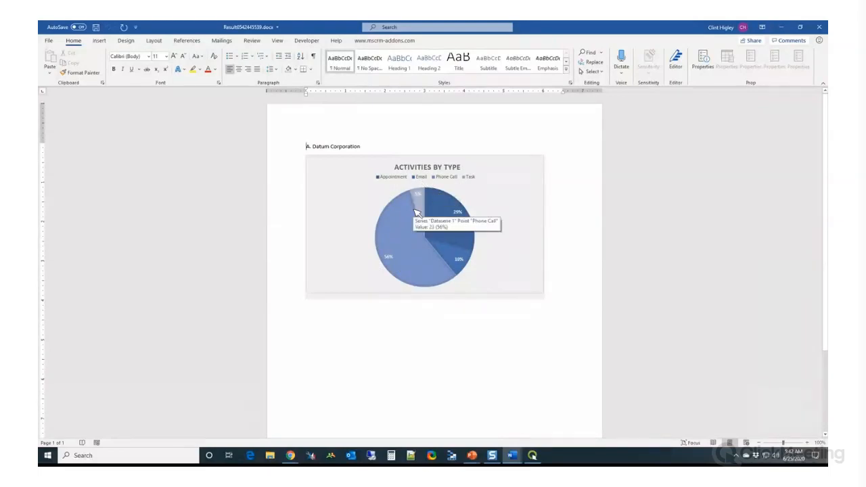
pyautogui.click(820, 28)
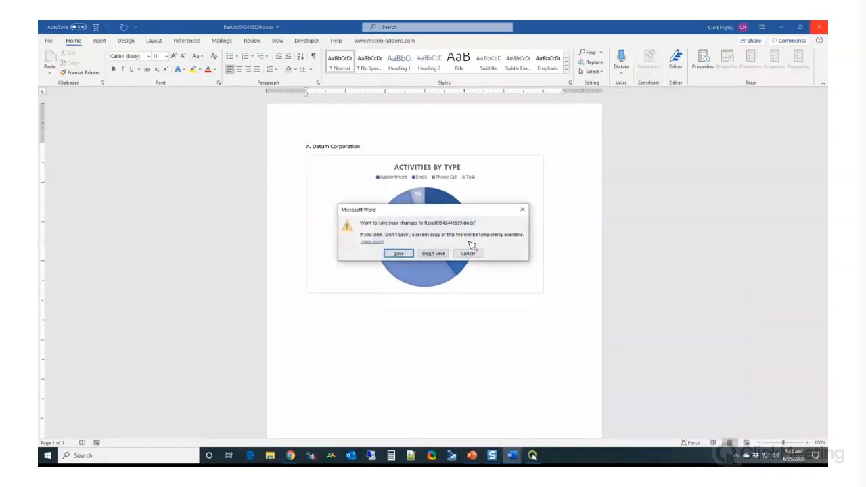
pyautogui.click(433, 253)
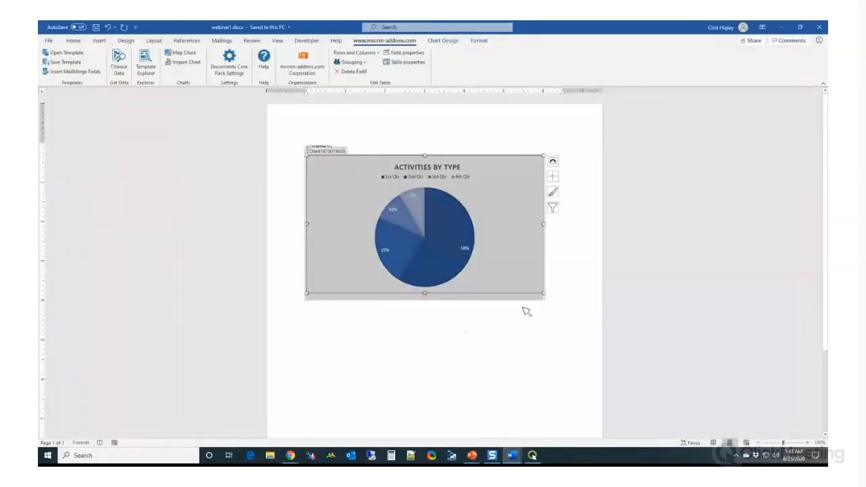
# Add an empty paragraph below the pie chart and place the cursor in it
pyautogui.click(557, 296)
pyautogui.press('Return')
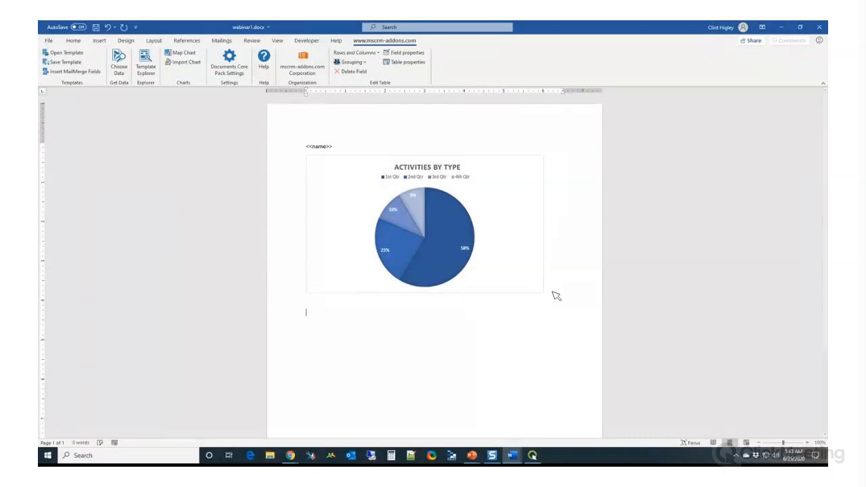
pyautogui.click(450, 212)
pyautogui.moveTo(439, 234)
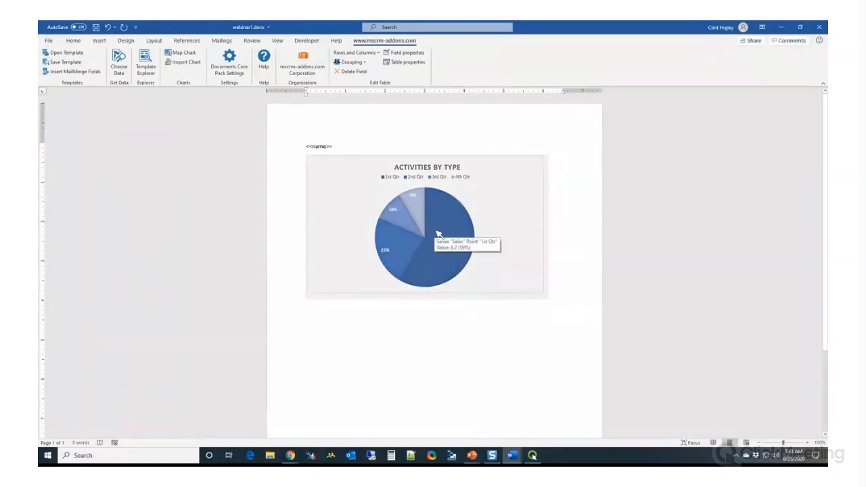
pyautogui.click(326, 353)
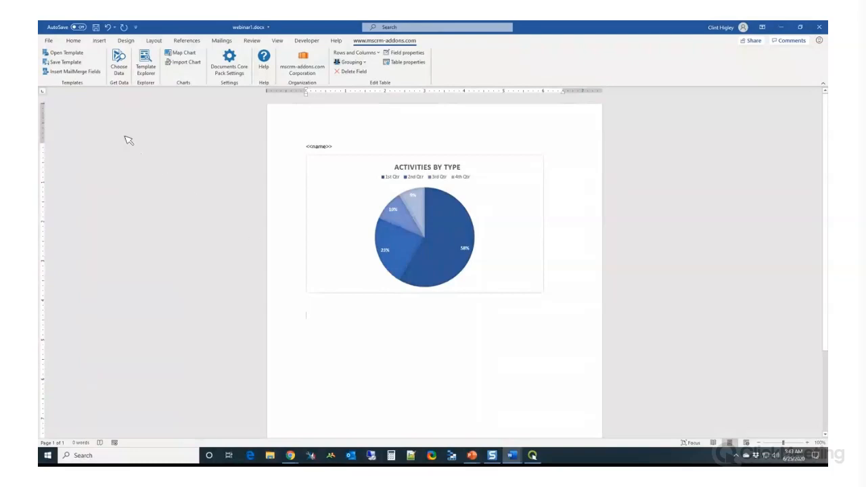
# Insert a Clustered Column chart below the pie chart and close its data sheet
pyautogui.click(99, 40)
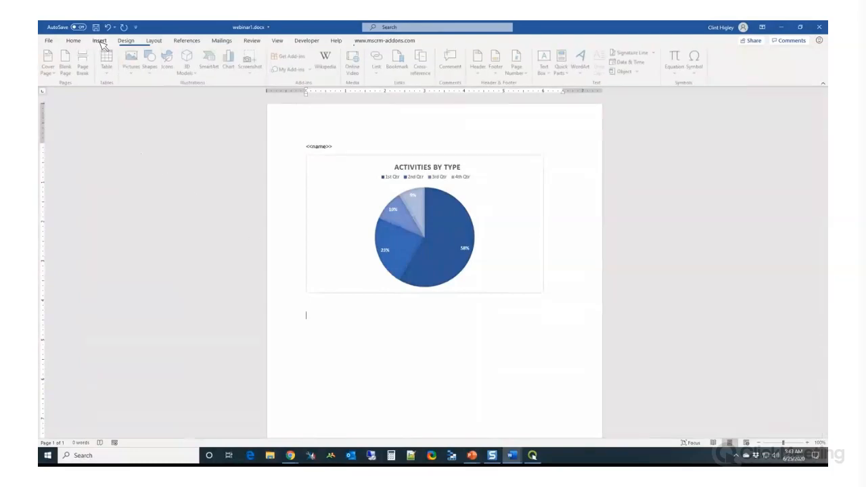
pyautogui.click(231, 67)
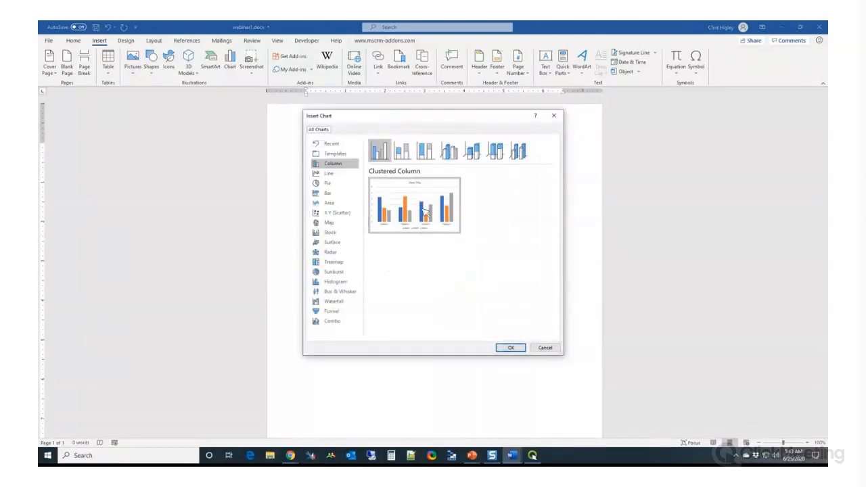
pyautogui.click(518, 349)
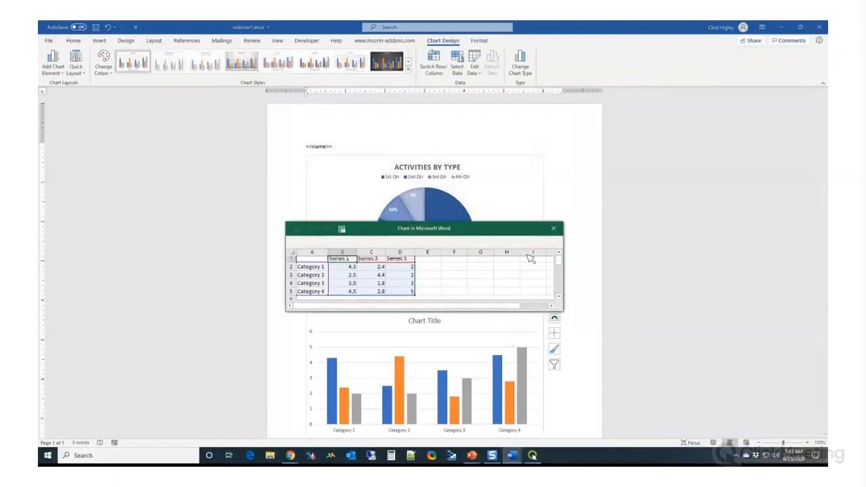
pyautogui.click(553, 228)
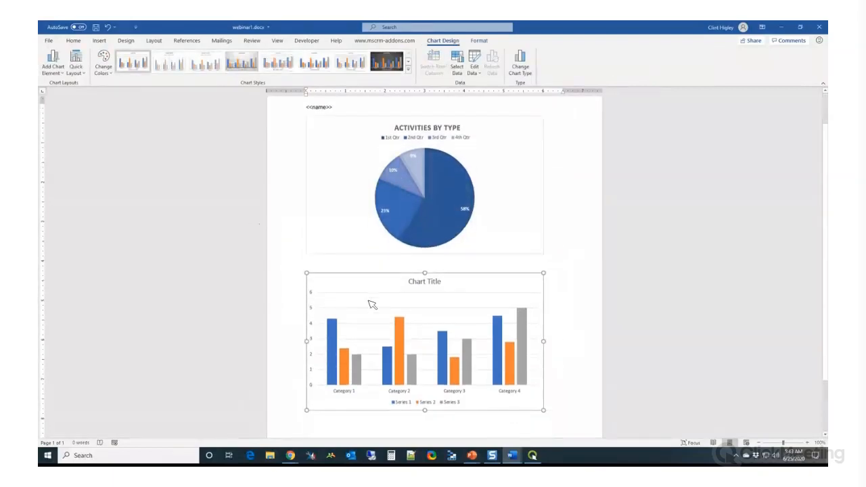
# Apply the grey-gradient chart style with data labels and the first blue monochromatic palette to the column chart
pyautogui.click(372, 304)
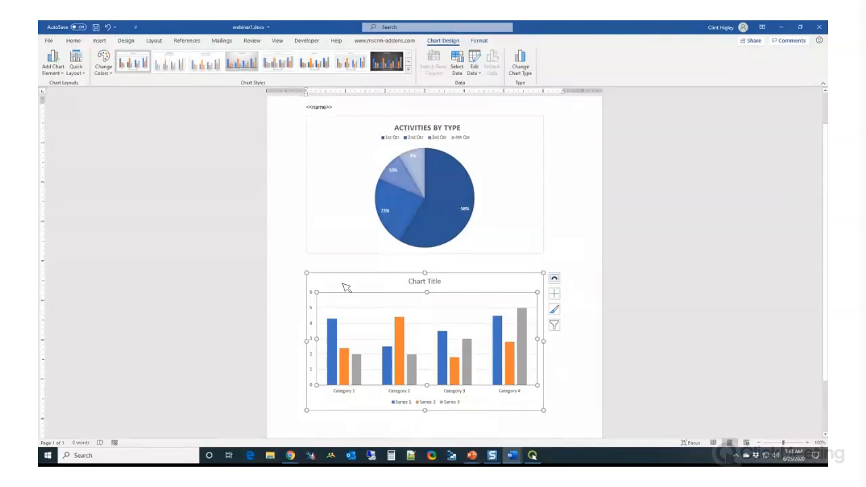
pyautogui.click(245, 65)
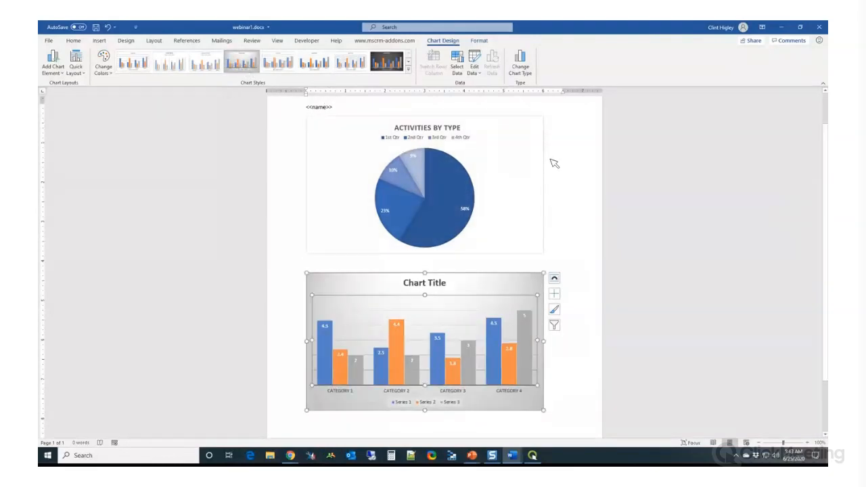
pyautogui.click(103, 64)
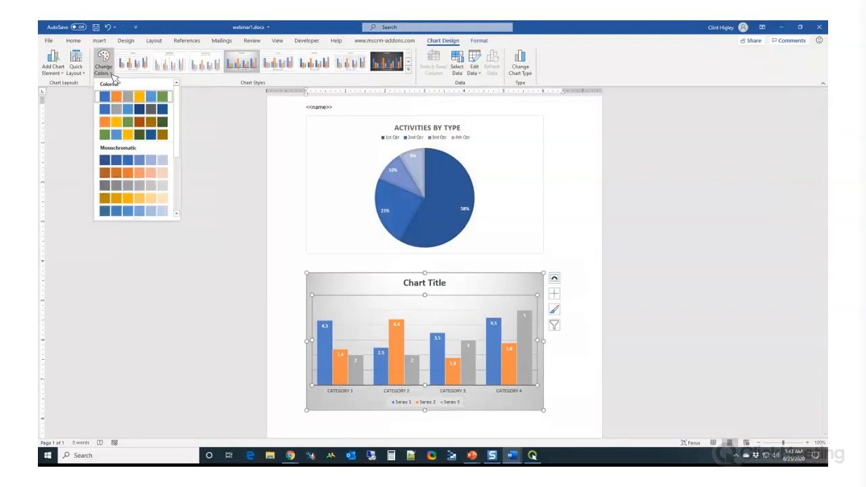
pyautogui.click(109, 163)
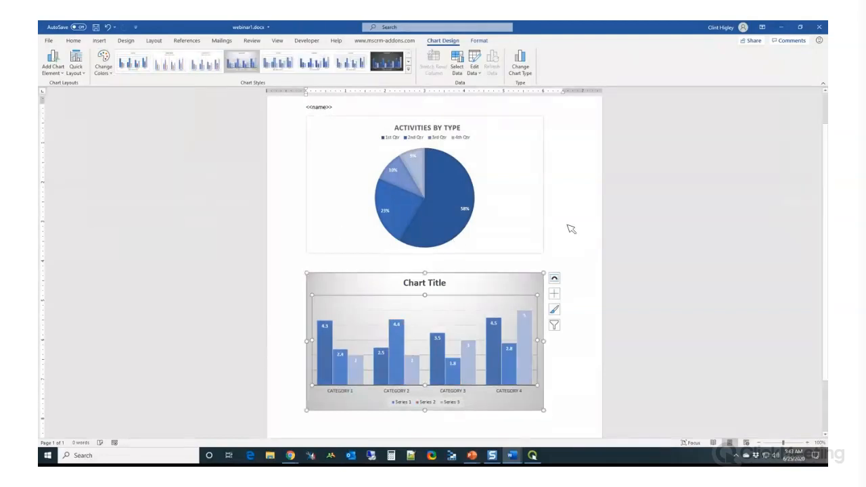
# Replace the column chart's title with "Phone Calls per Month"
pyautogui.click(441, 285)
pyautogui.doubleClick(441, 285)
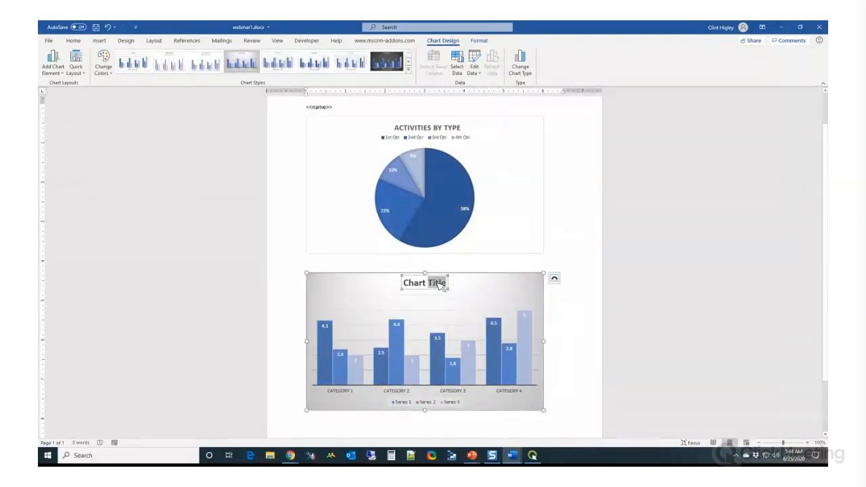
pyautogui.click(426, 284)
pyautogui.moveTo(409, 287); pyautogui.dragTo(449, 287)
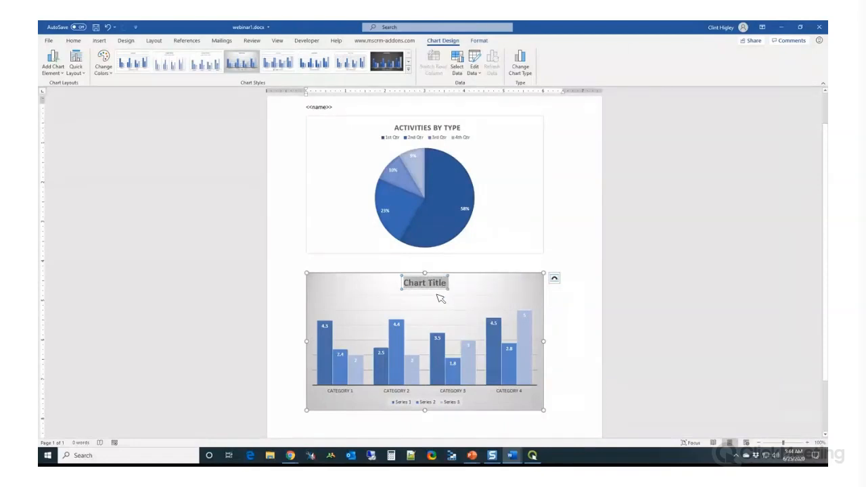
pyautogui.write('Phone Cals')
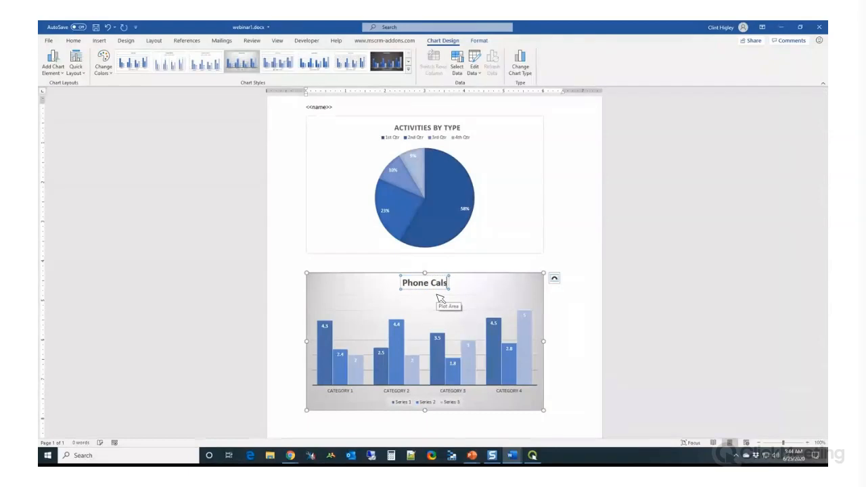
pyautogui.press('BackSpace')
pyautogui.write('ls per')
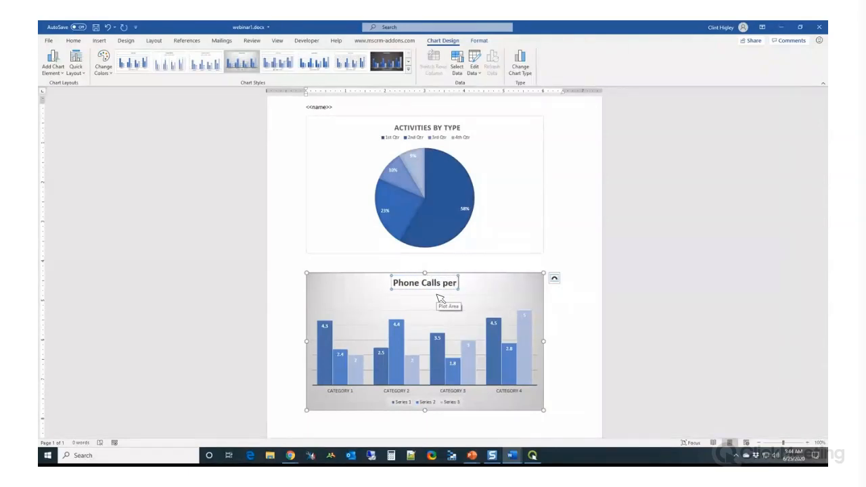
pyautogui.write(' Month')
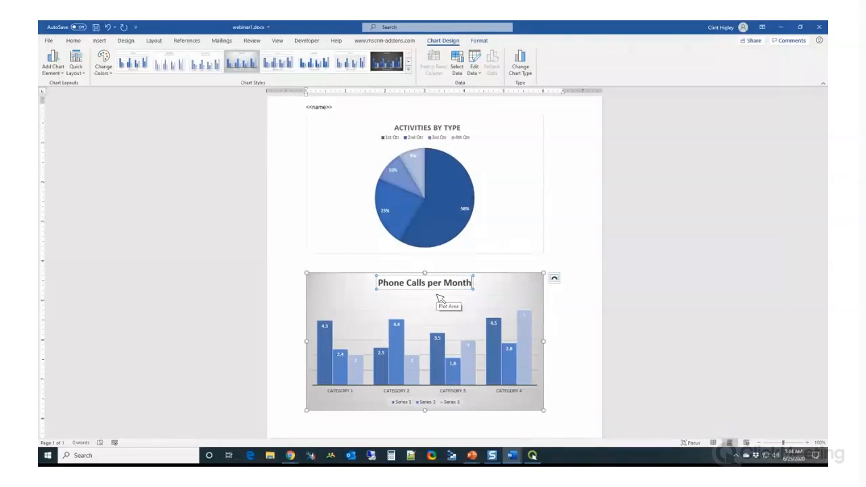
pyautogui.click(363, 119)
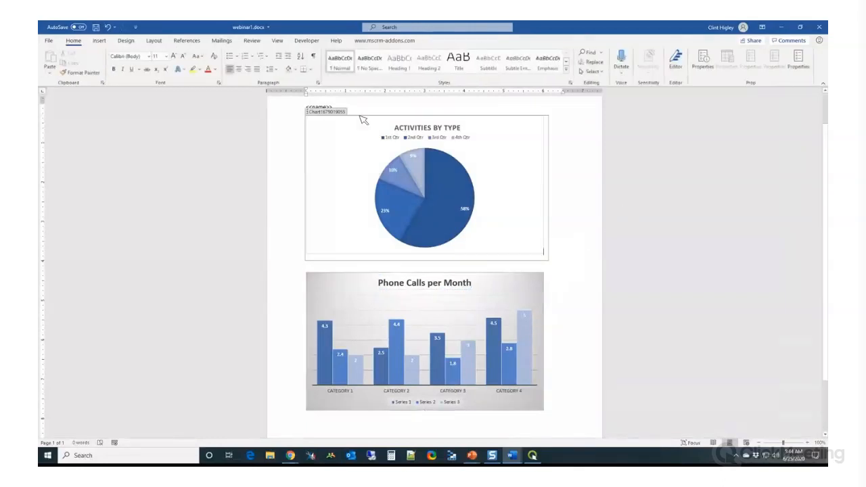
# Open the DocumentsCorePack Template Designer and start a new data source on the relationship Account -> Activity [regardingobjectid]
pyautogui.click(384, 40)
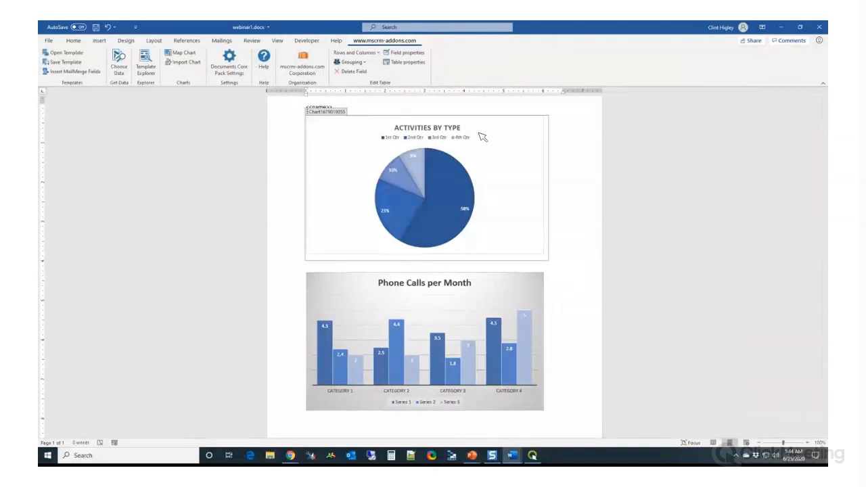
pyautogui.click(72, 71)
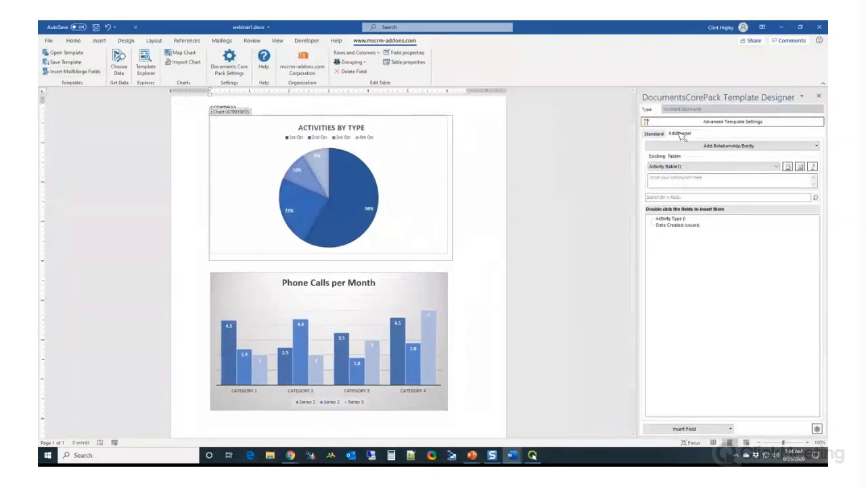
pyautogui.click(702, 145)
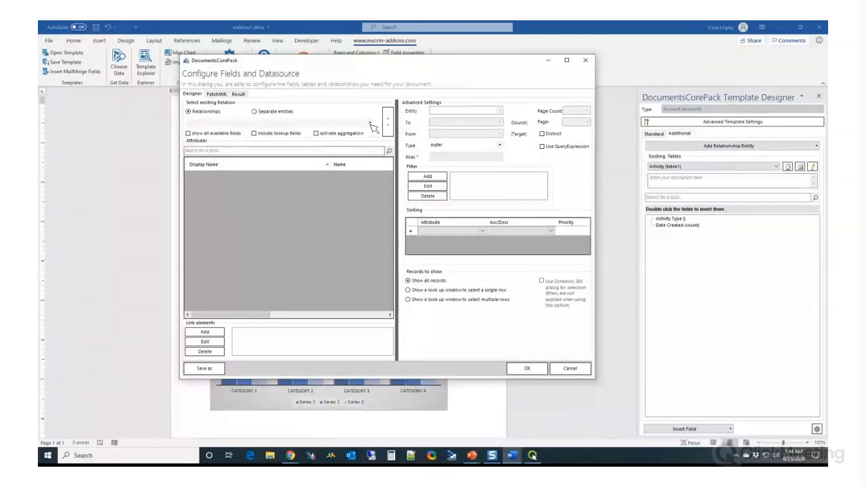
pyautogui.click(369, 123)
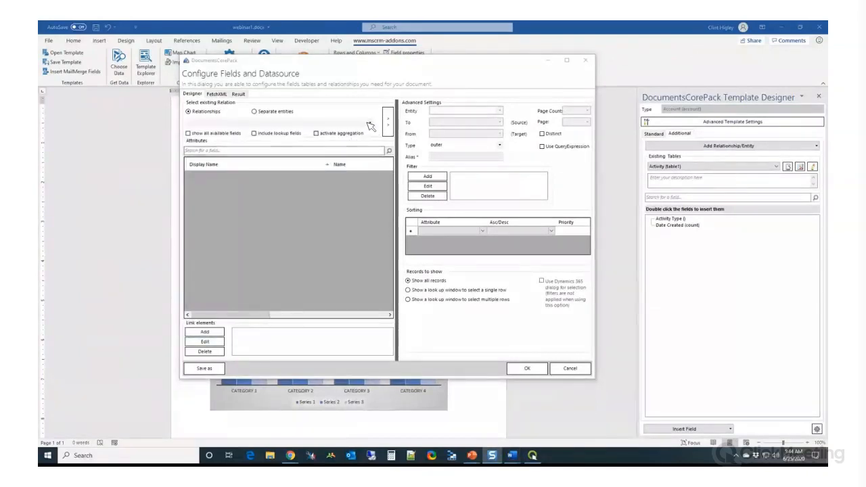
pyautogui.click(370, 124)
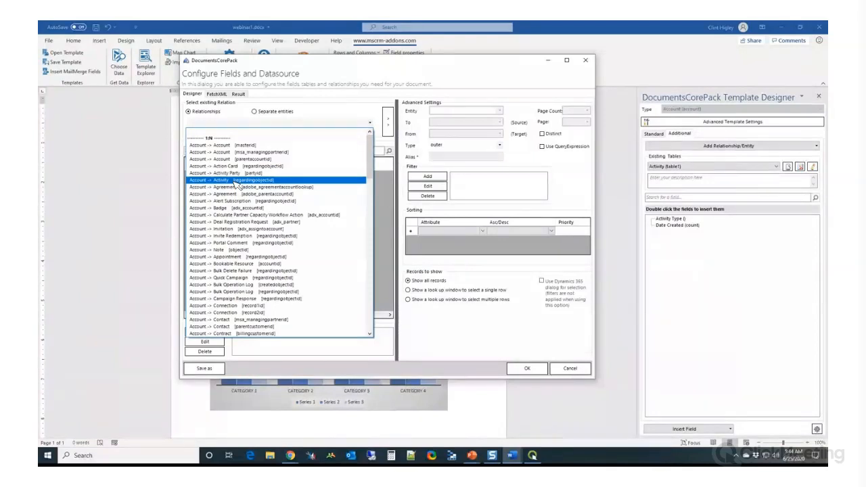
pyautogui.click(234, 181)
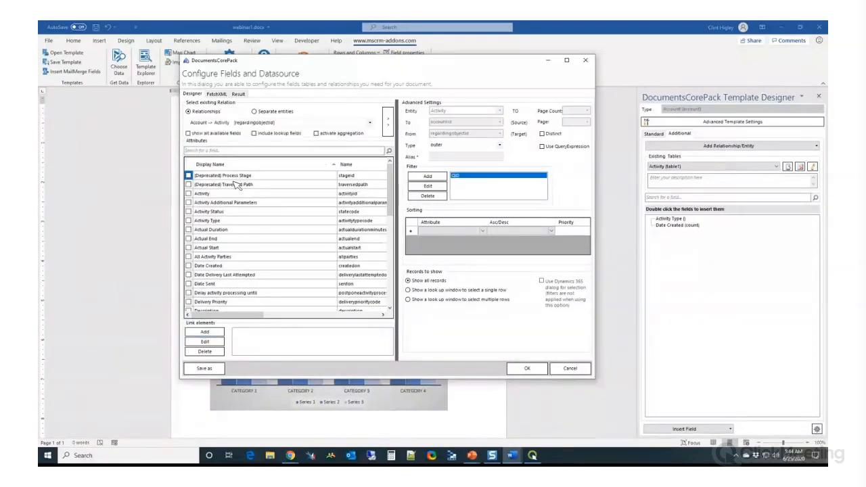
# Activate aggregation for the activity data source, with Activity Type as Count and Date Created grouped by month
pyautogui.click(316, 134)
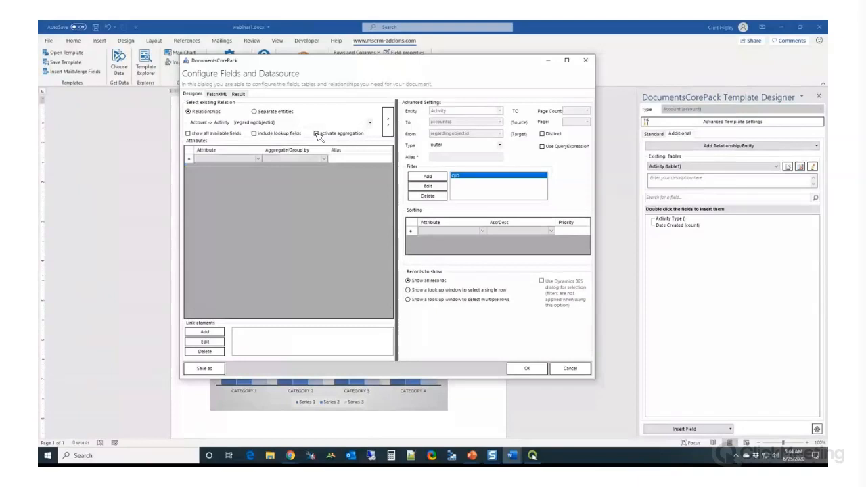
pyautogui.click(259, 159)
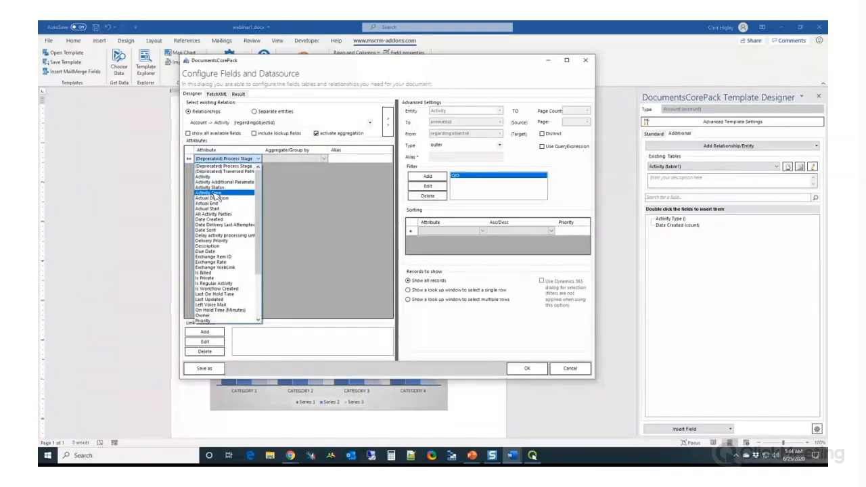
pyautogui.click(215, 193)
pyautogui.click(258, 167)
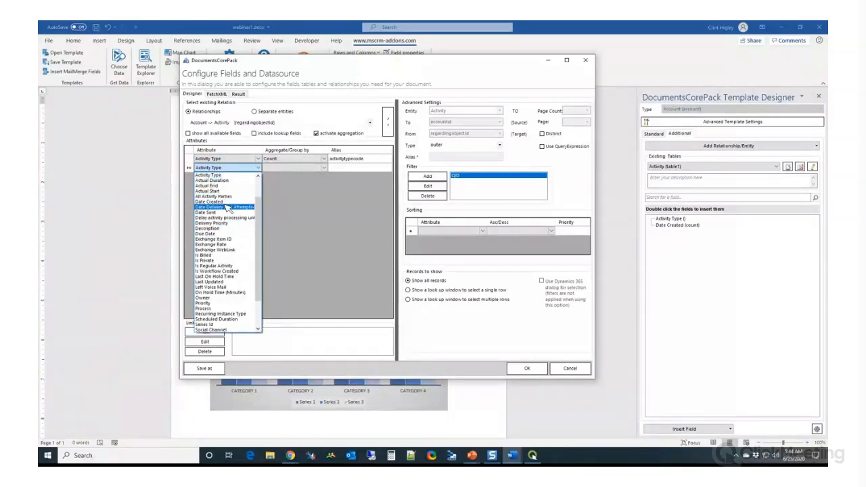
pyautogui.click(218, 202)
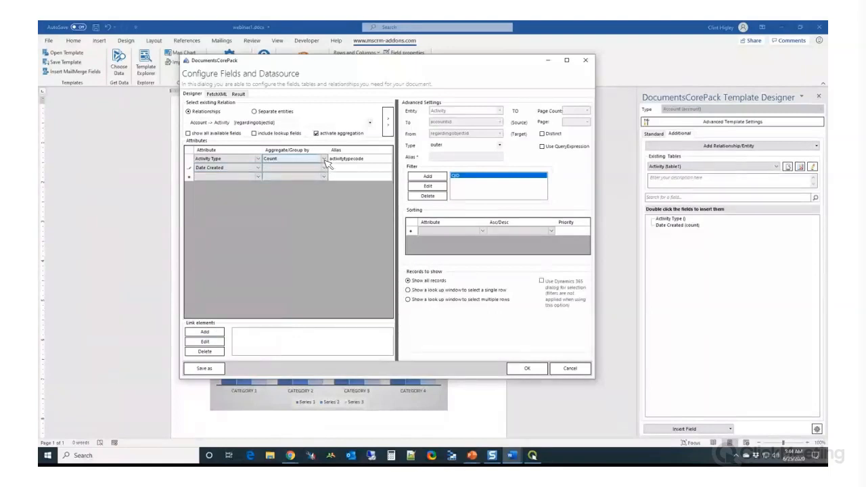
pyautogui.click(326, 169)
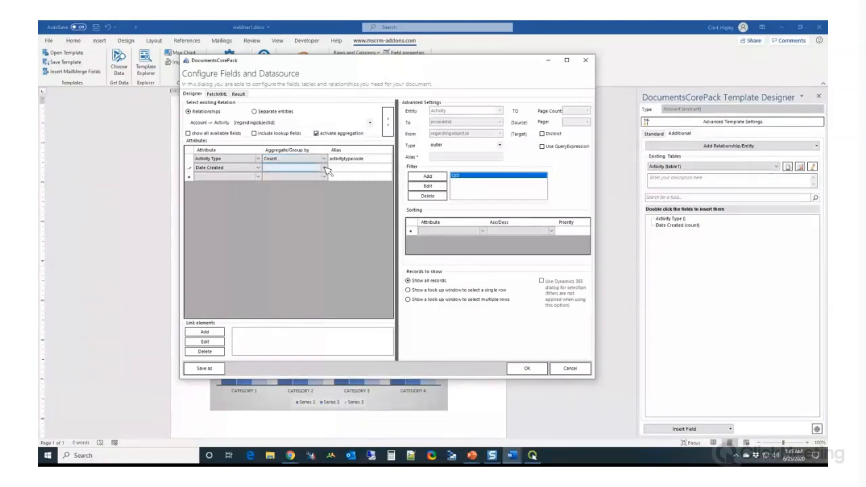
pyautogui.click(325, 168)
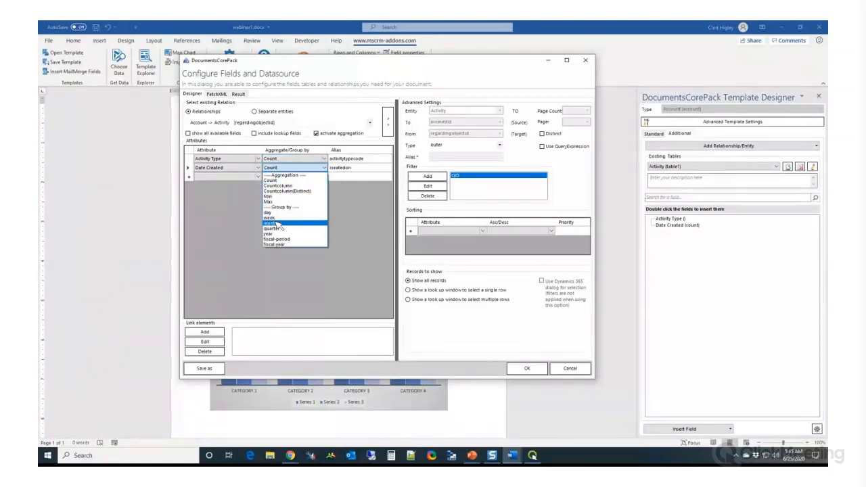
pyautogui.click(277, 224)
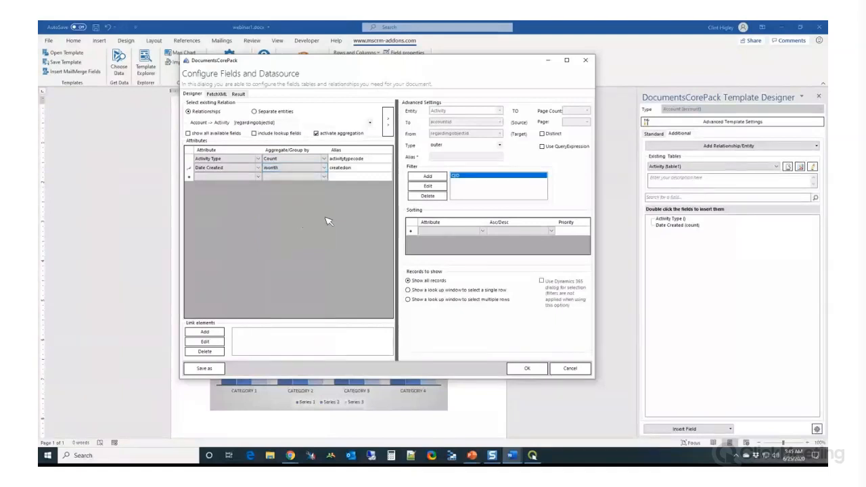
pyautogui.click(279, 177)
# Add an AND filter to the activity data source with the condition Activity Type equals 4210
pyautogui.click(427, 177)
pyautogui.moveTo(827, 74); pyautogui.dragTo(387, 107)
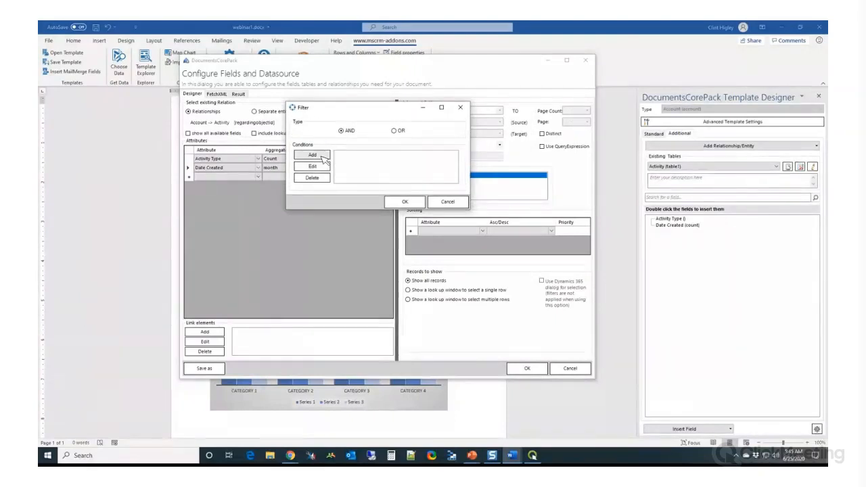
pyautogui.click(324, 160)
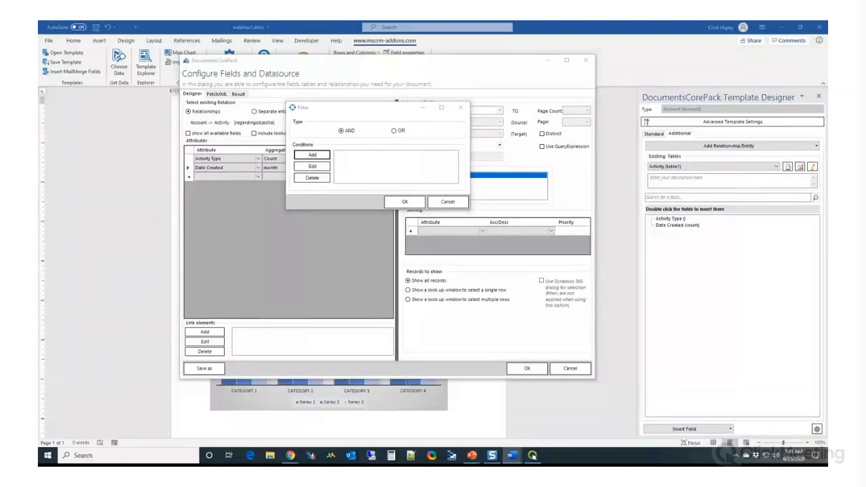
pyautogui.moveTo(716, 159); pyautogui.dragTo(424, 136)
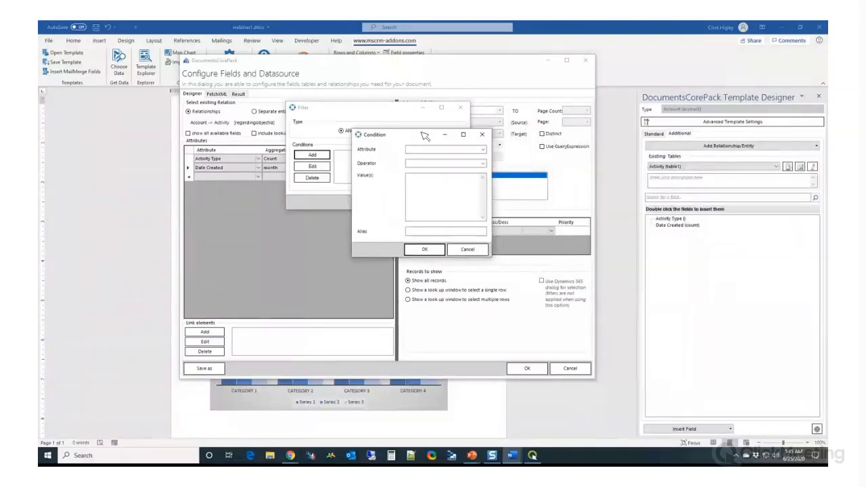
pyautogui.click(483, 150)
pyautogui.moveTo(485, 186)
pyautogui.mouseDown()
pyautogui.moveTo(492, 226)
pyautogui.moveTo(485, 195)
pyautogui.mouseUp()
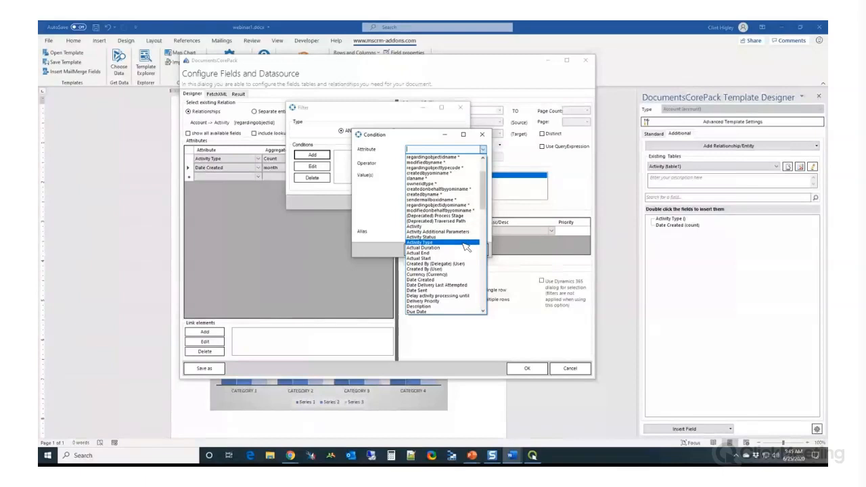
pyautogui.click(466, 247)
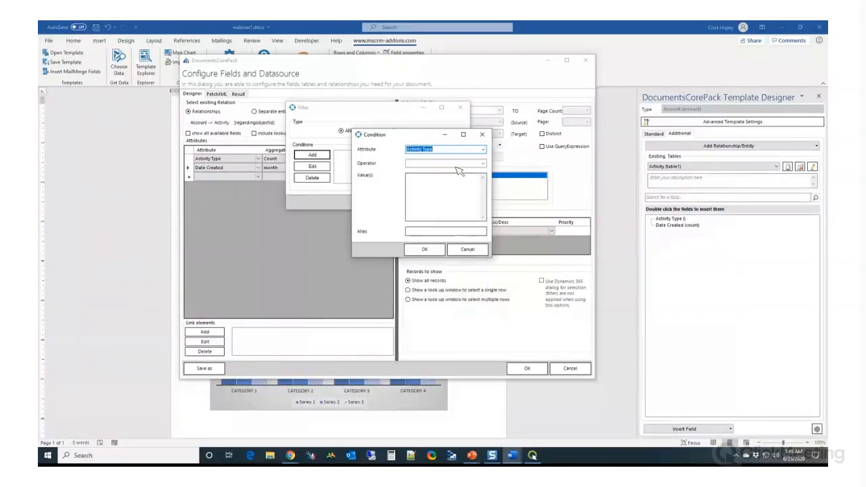
pyautogui.click(484, 163)
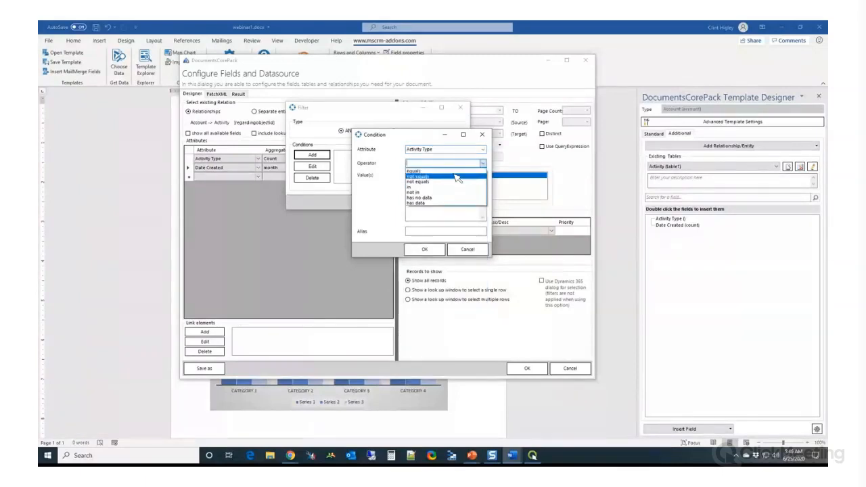
pyautogui.click(450, 170)
pyautogui.click(444, 191)
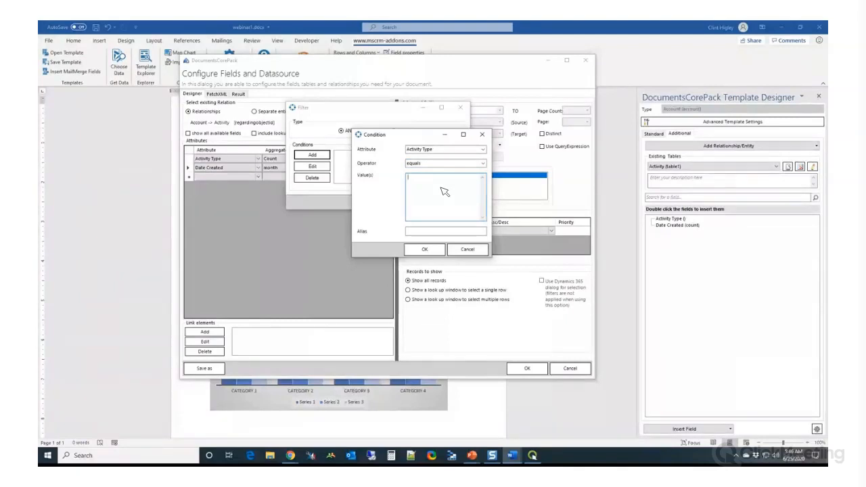
pyautogui.write('4210')
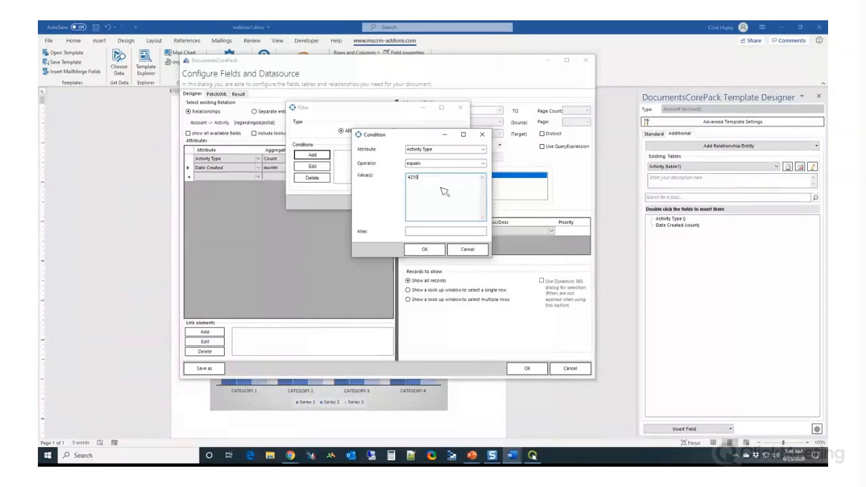
pyautogui.click(433, 249)
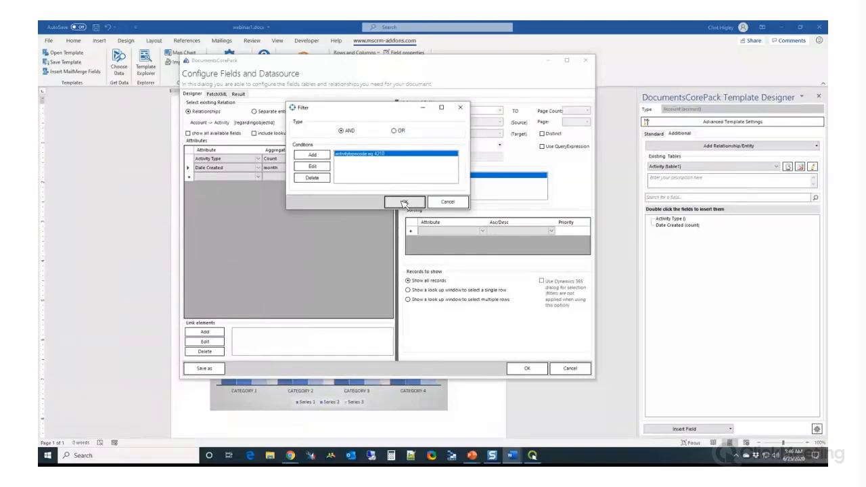
pyautogui.click(404, 202)
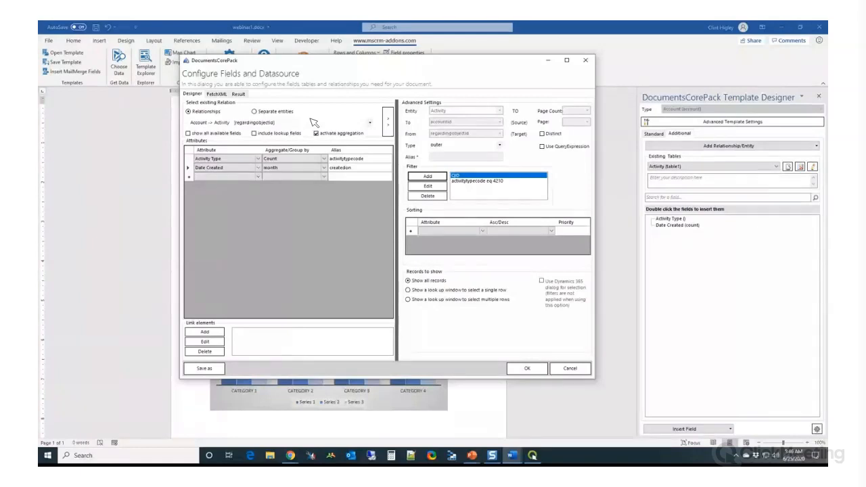
# Sort the activity data source by createdon in ascending order and save its configuration
pyautogui.click(484, 230)
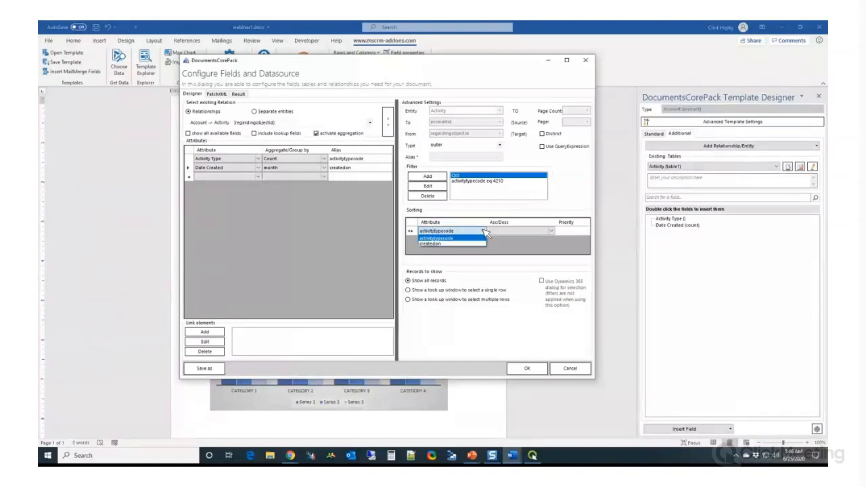
pyautogui.click(457, 244)
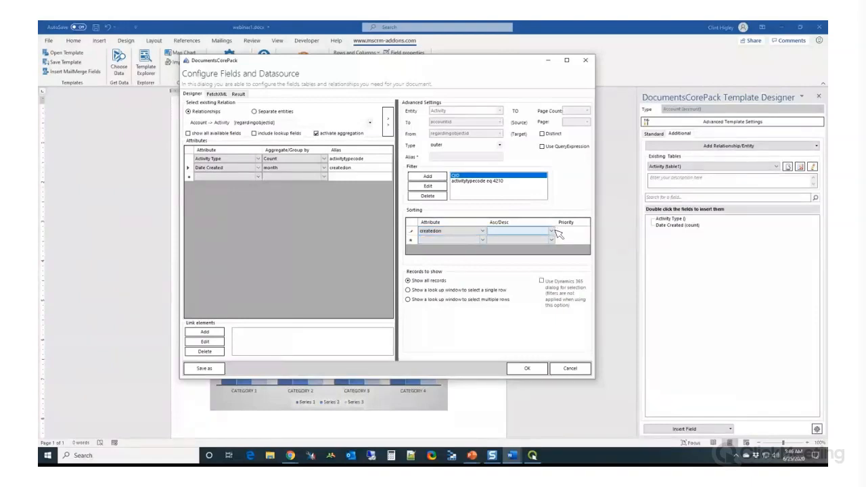
pyautogui.click(553, 231)
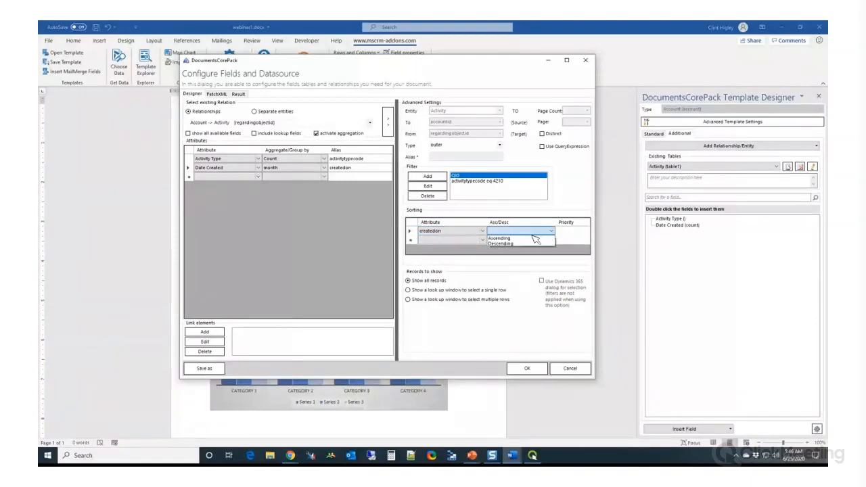
pyautogui.click(533, 238)
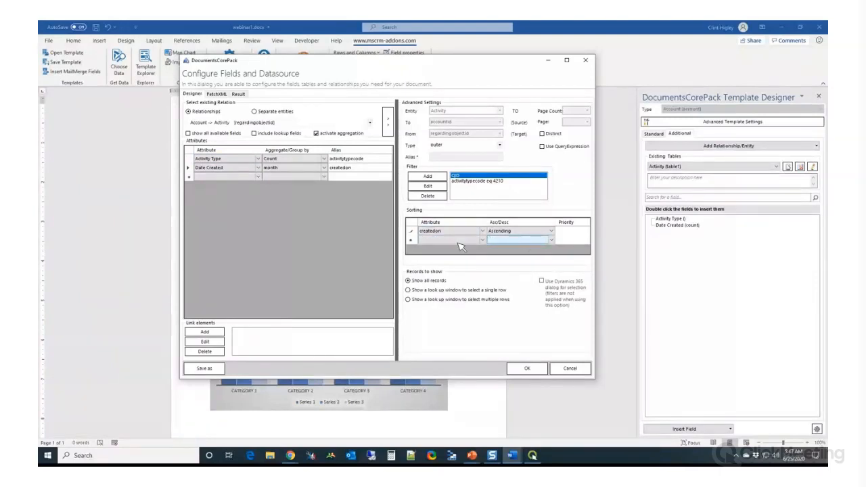
pyautogui.click(530, 370)
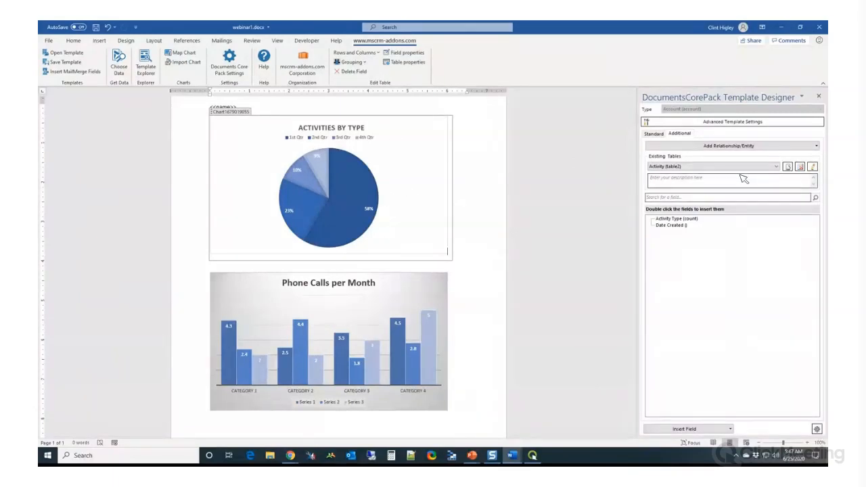
# Rename the Activity (table2) data source as "Phonecalls per Month Table"
pyautogui.click(776, 167)
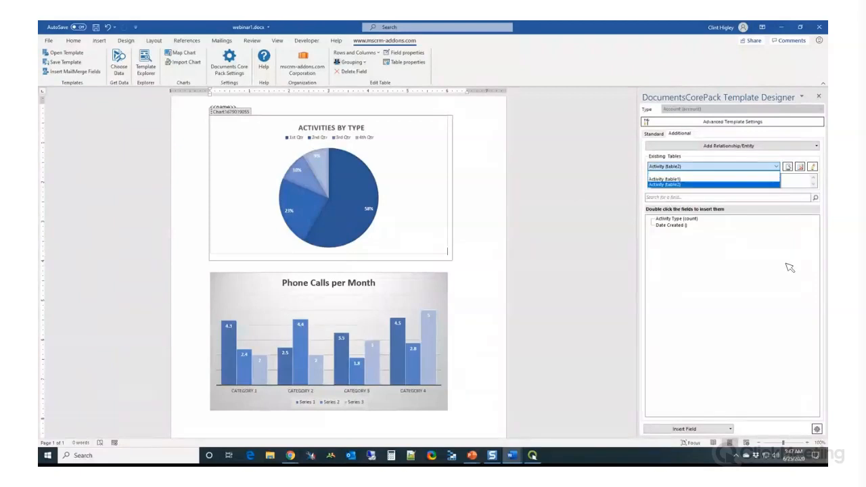
pyautogui.click(778, 152)
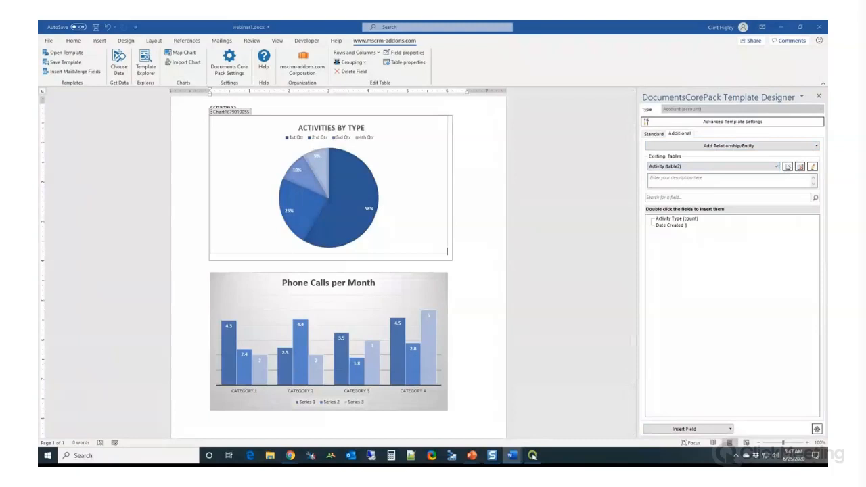
pyautogui.click(788, 168)
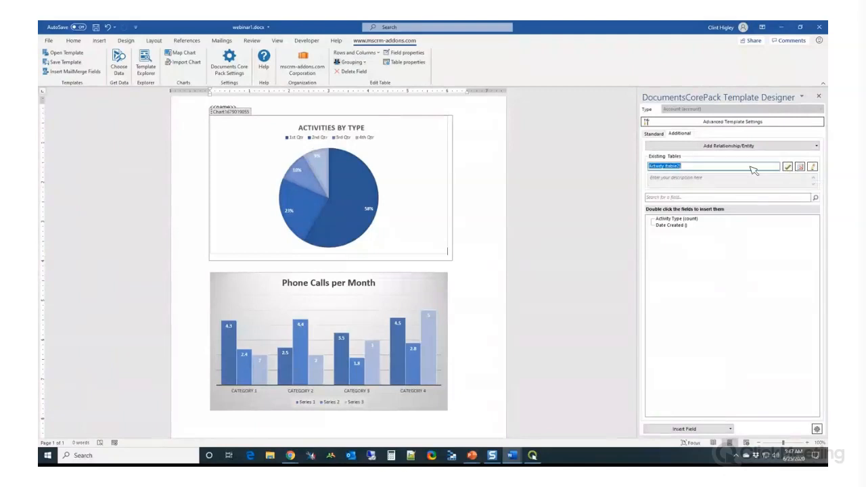
pyautogui.write('Phonecalls per Month Table')
pyautogui.click(788, 167)
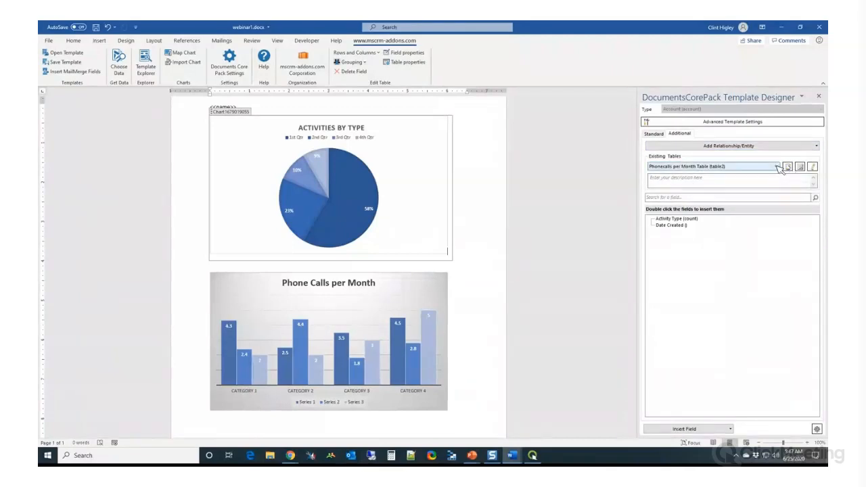
# Rename the Activity (table1) data source as "Pie Chart"
pyautogui.click(778, 167)
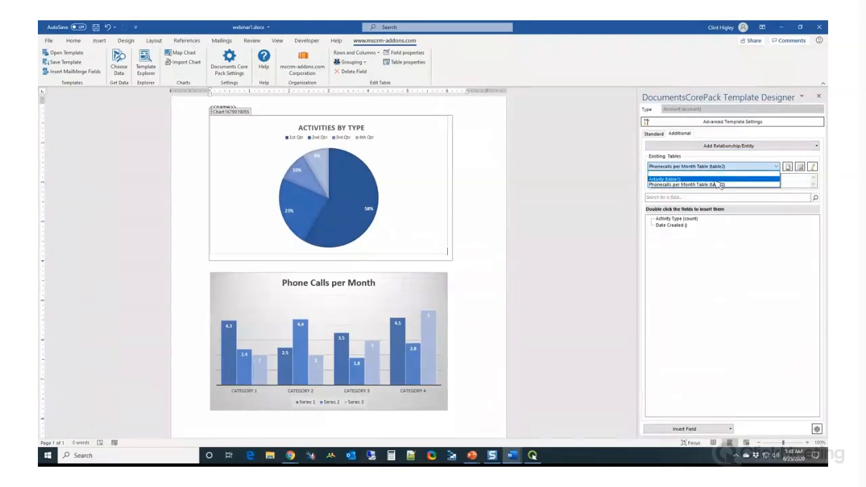
pyautogui.click(717, 179)
pyautogui.click(791, 169)
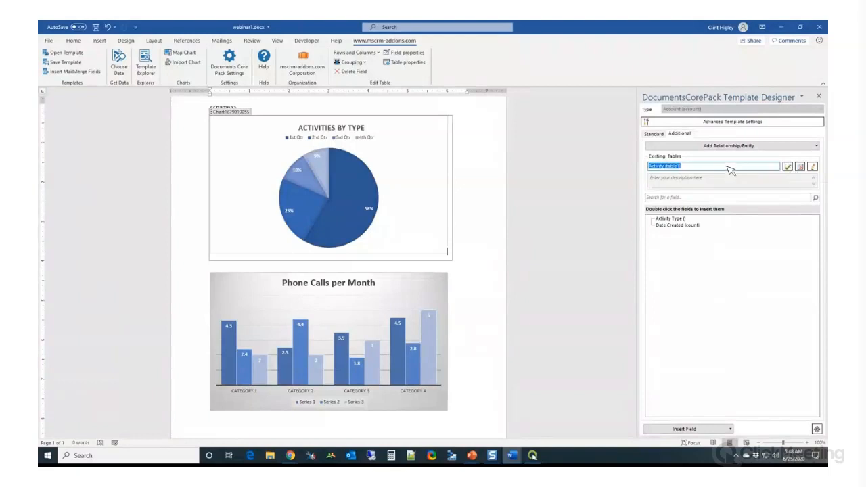
pyautogui.write('Pie Chart')
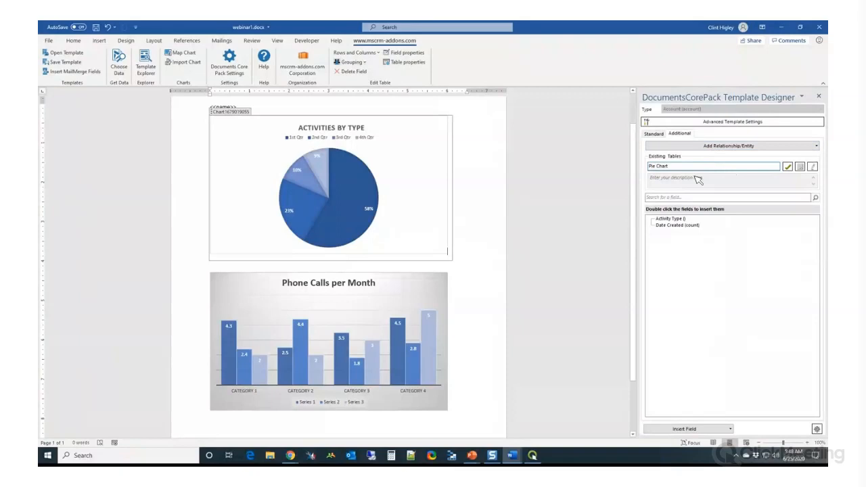
pyautogui.click(788, 167)
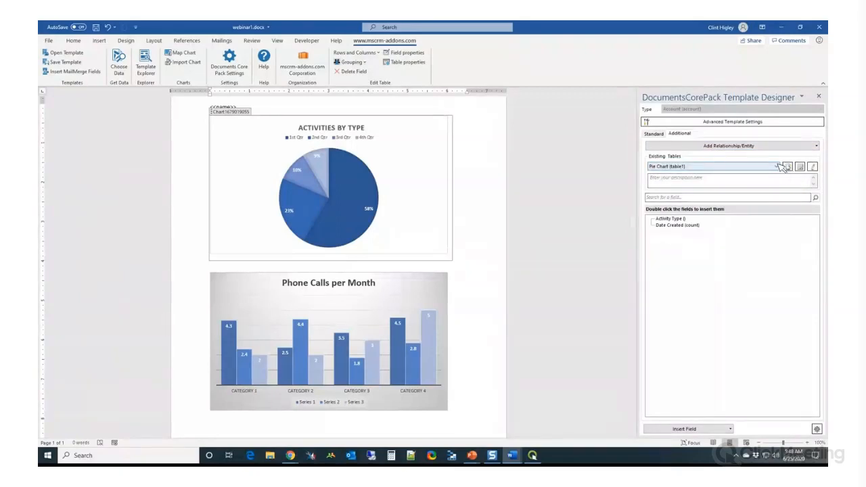
pyautogui.click(777, 167)
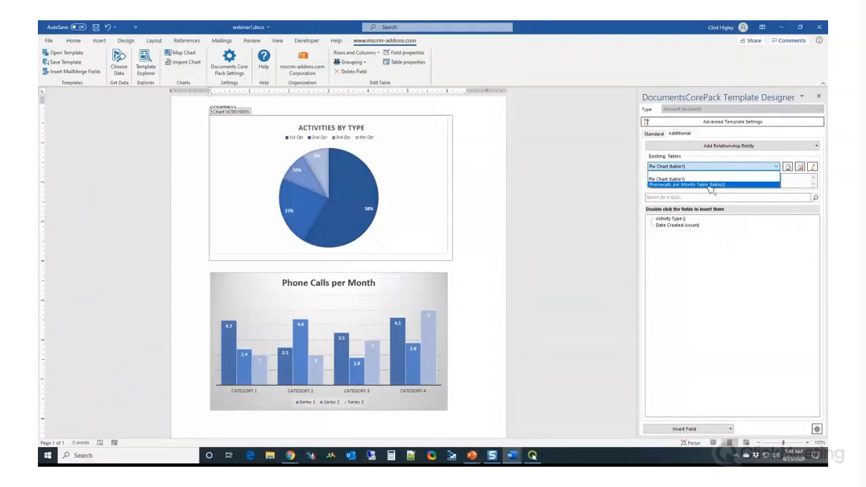
pyautogui.click(548, 171)
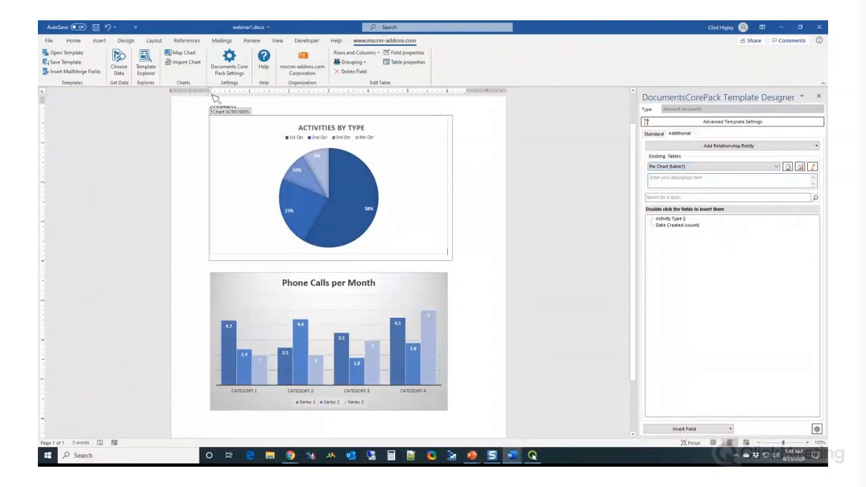
pyautogui.click(146, 64)
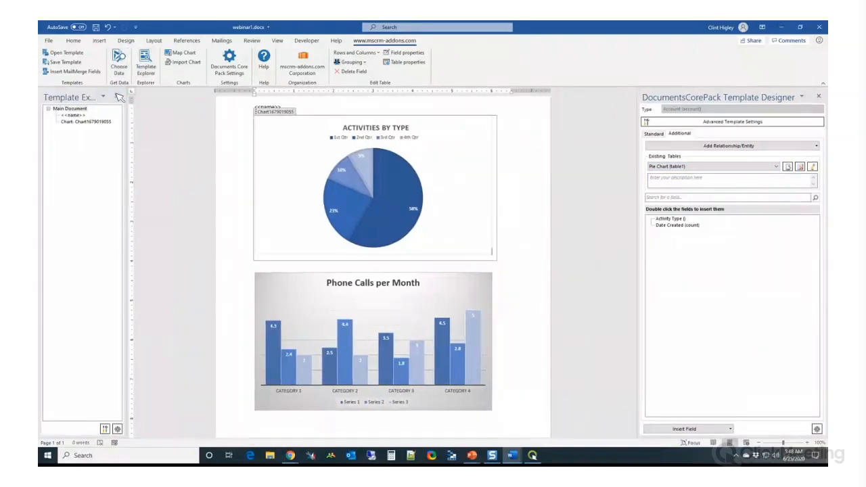
pyautogui.click(116, 97)
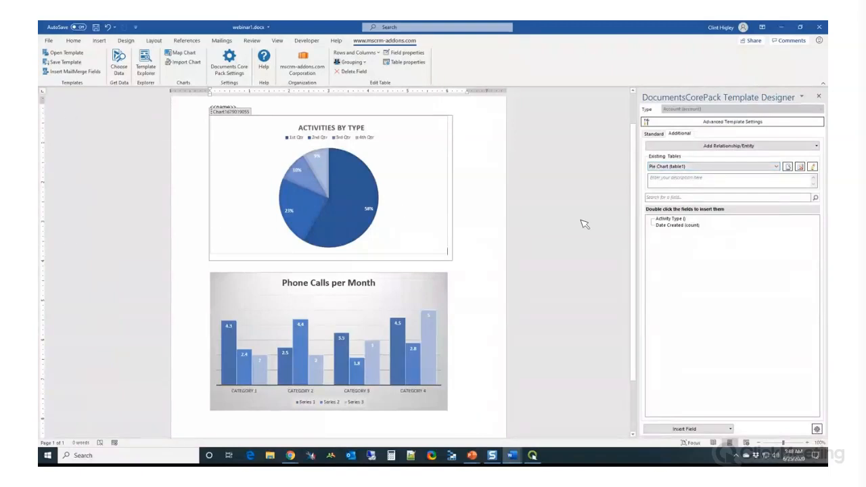
# Map the Phone Calls per Month column chart to the data source Phonecalls per Month Table (table2)
pyautogui.click(735, 167)
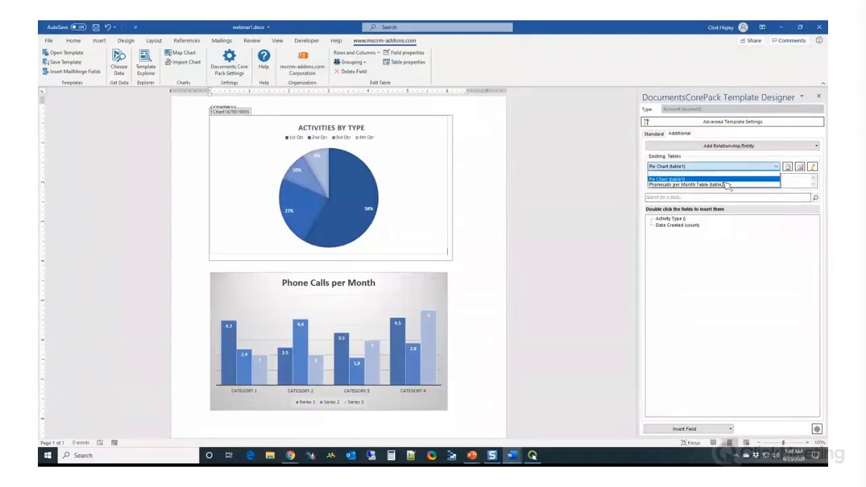
pyautogui.click(724, 184)
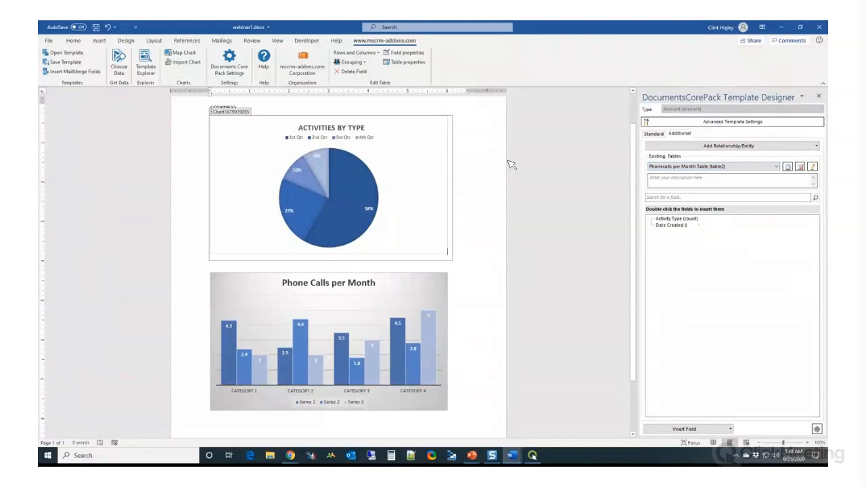
pyautogui.click(396, 287)
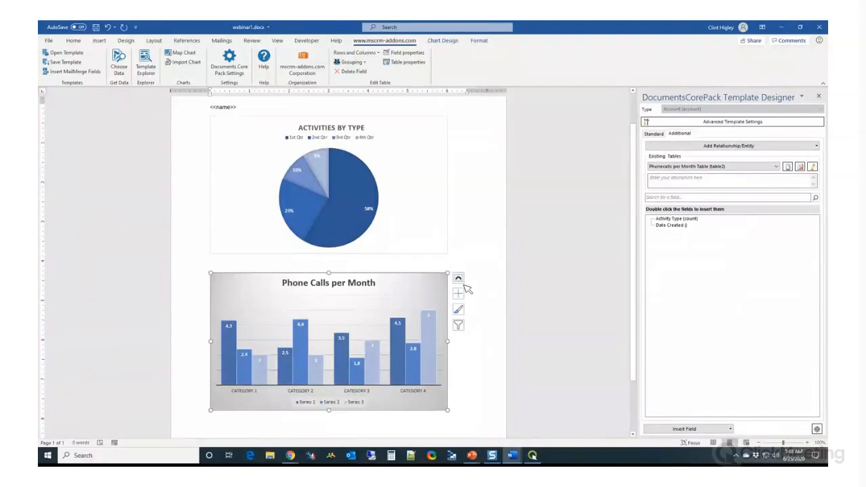
pyautogui.click(182, 54)
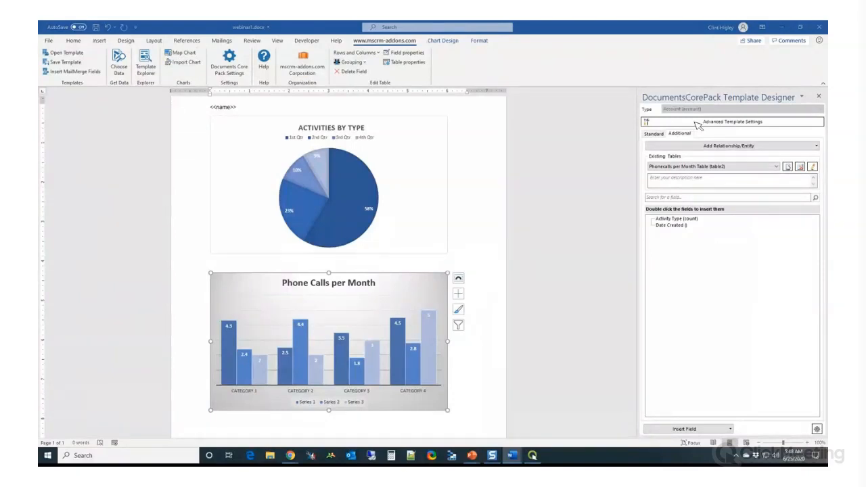
pyautogui.click(419, 143)
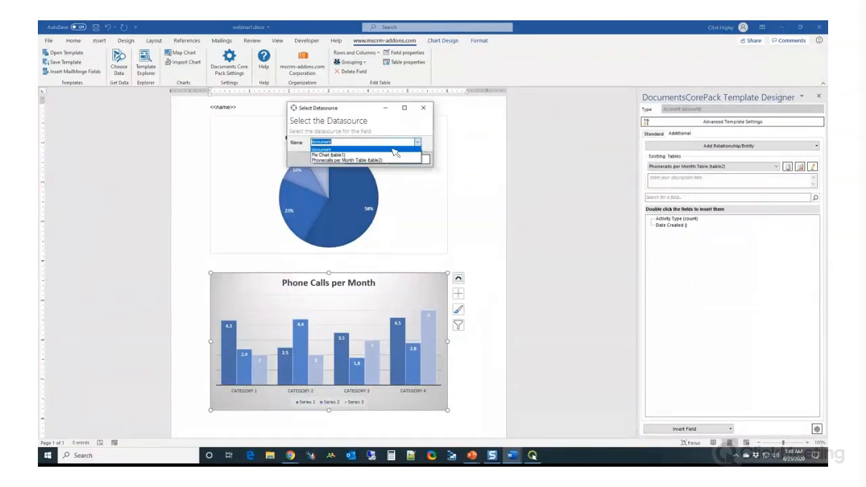
pyautogui.click(338, 161)
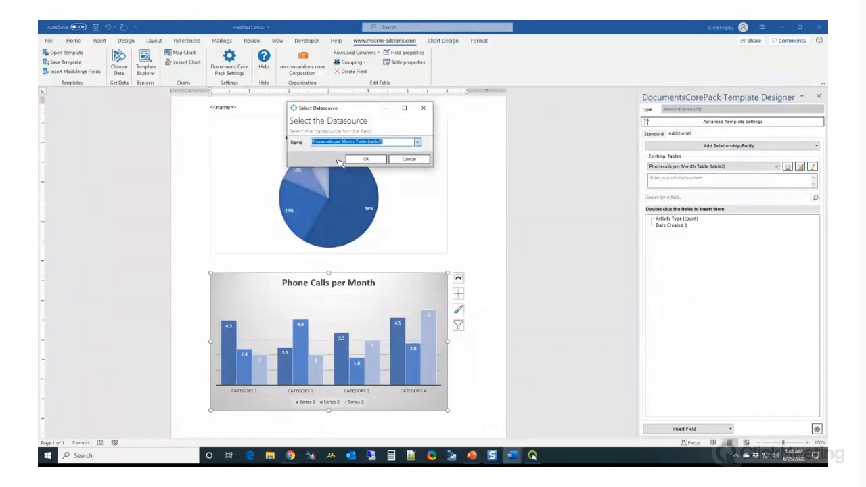
pyautogui.click(366, 160)
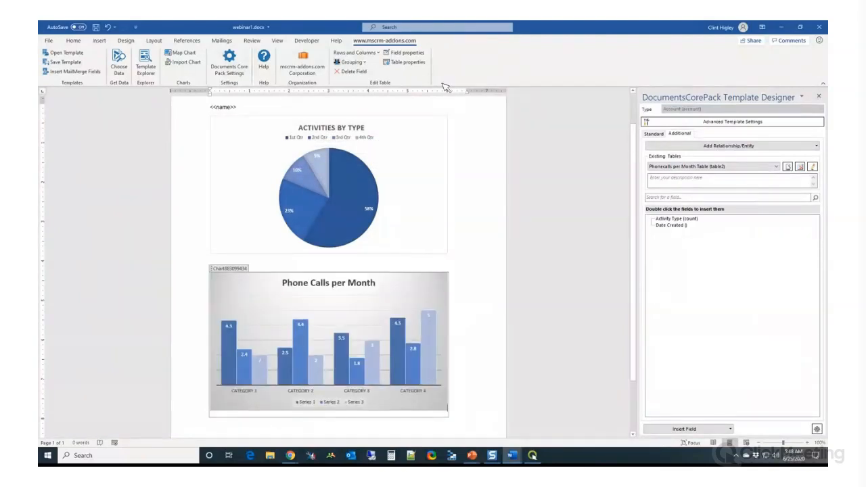
# Add Activity Type (count) as the category in the column chart's field properties
pyautogui.click(410, 53)
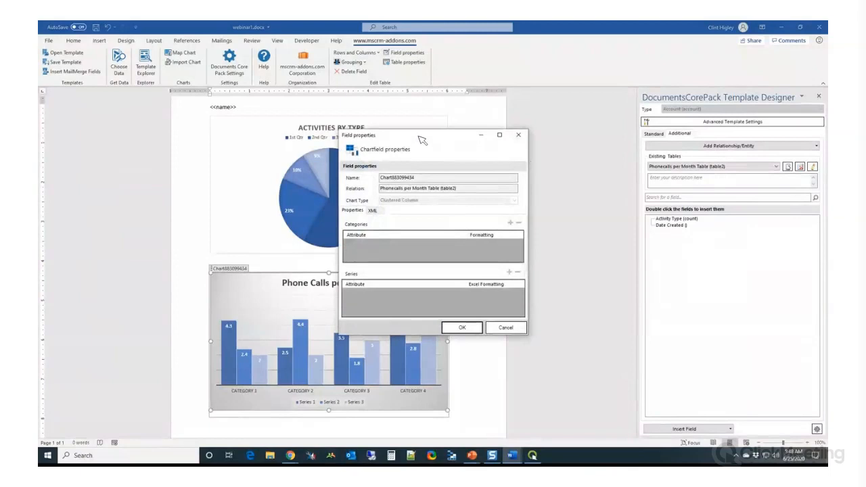
pyautogui.moveTo(420, 139); pyautogui.dragTo(410, 119)
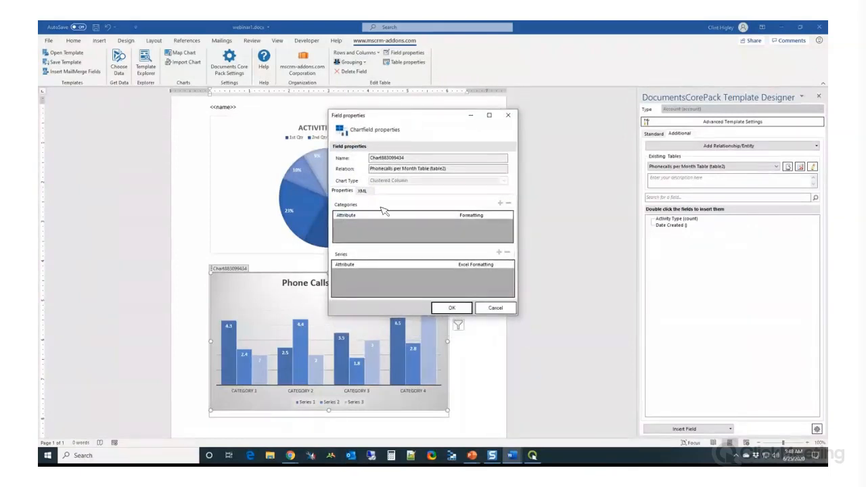
pyautogui.click(500, 203)
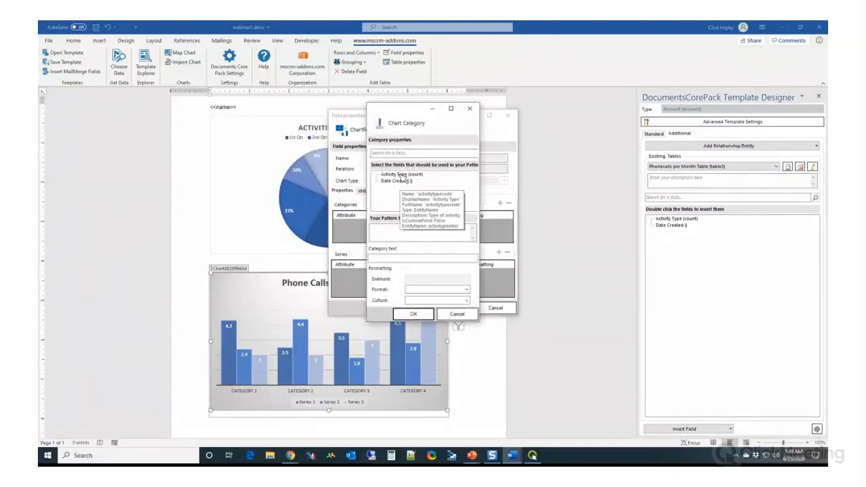
pyautogui.click(402, 175)
pyautogui.doubleClick(403, 175)
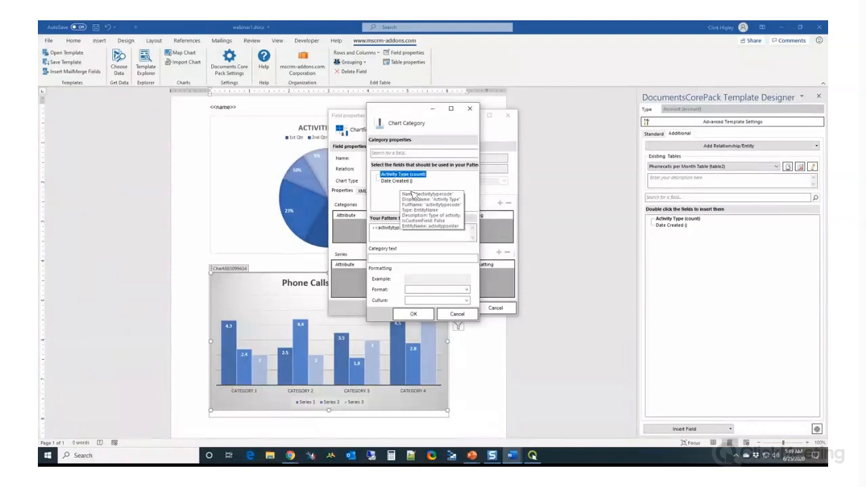
pyautogui.click(412, 314)
# Add Date Created as the column chart's data series and apply the chart field properties
pyautogui.click(500, 252)
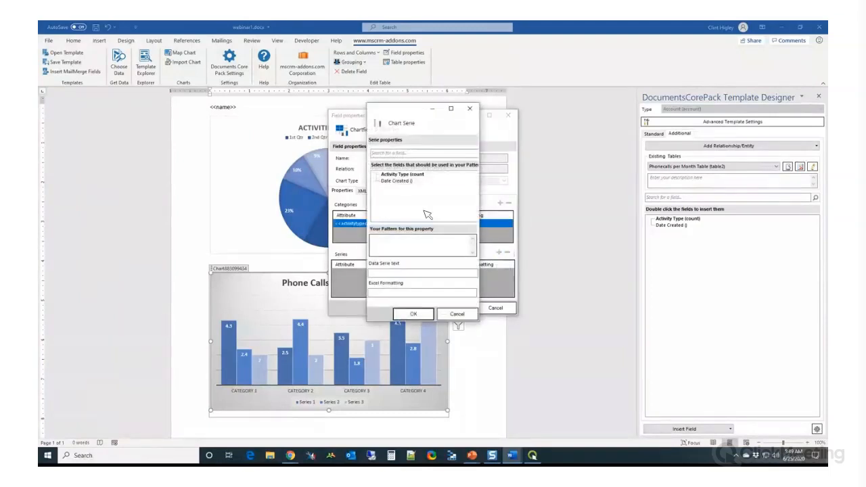
pyautogui.click(398, 182)
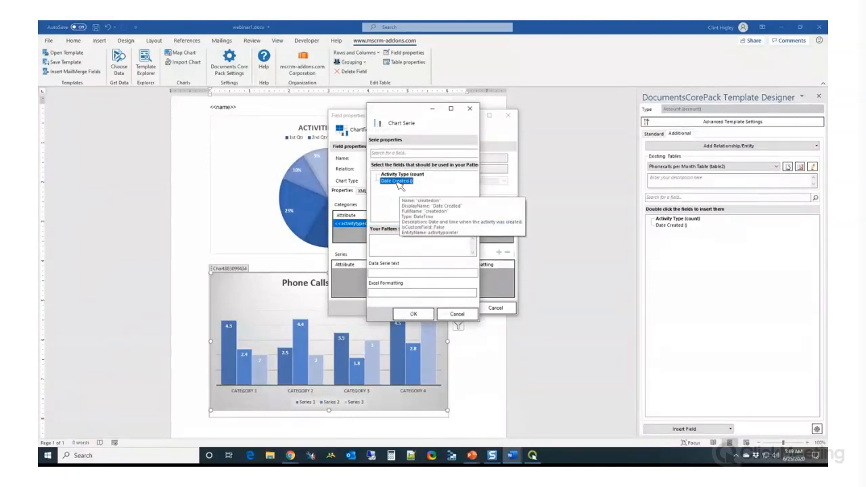
pyautogui.doubleClick(398, 181)
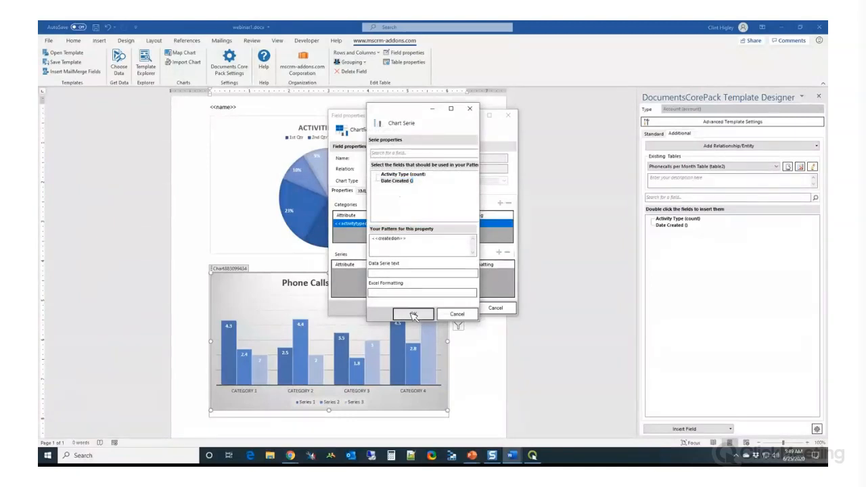
pyautogui.click(413, 314)
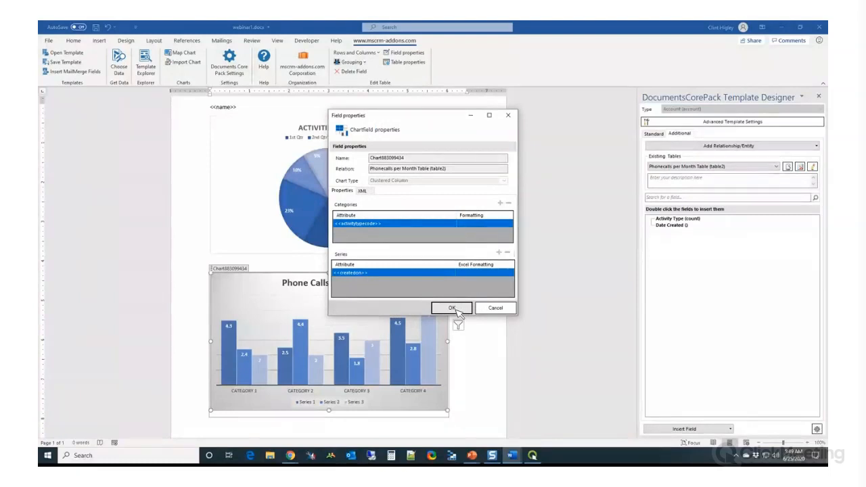
pyautogui.click(452, 308)
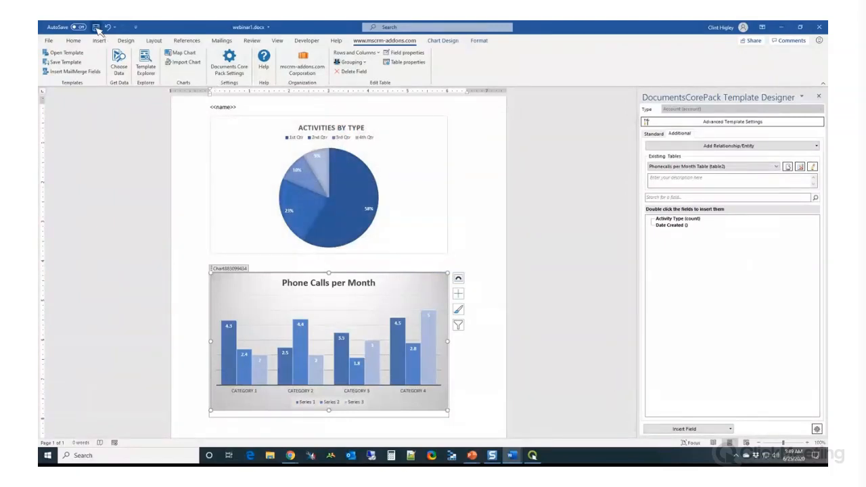
# Test the template by merging it with the A. Datum Corporation account, review both charts, and close the result without saving
pyautogui.click(120, 60)
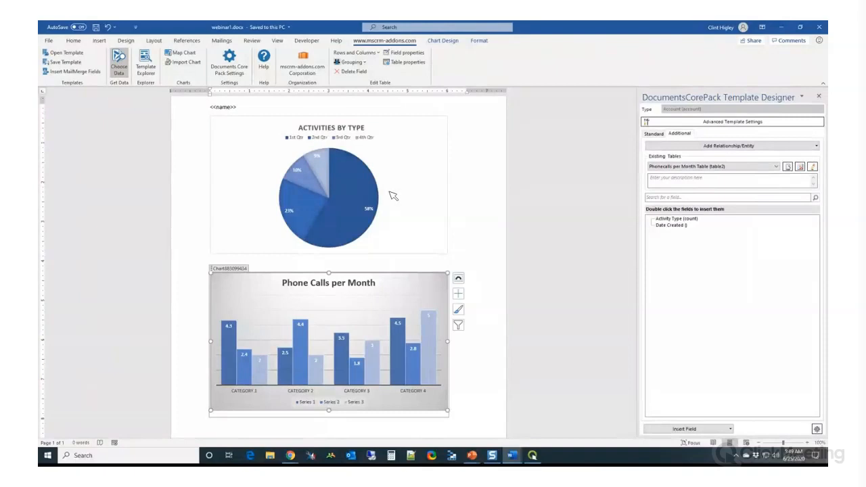
pyautogui.click(542, 150)
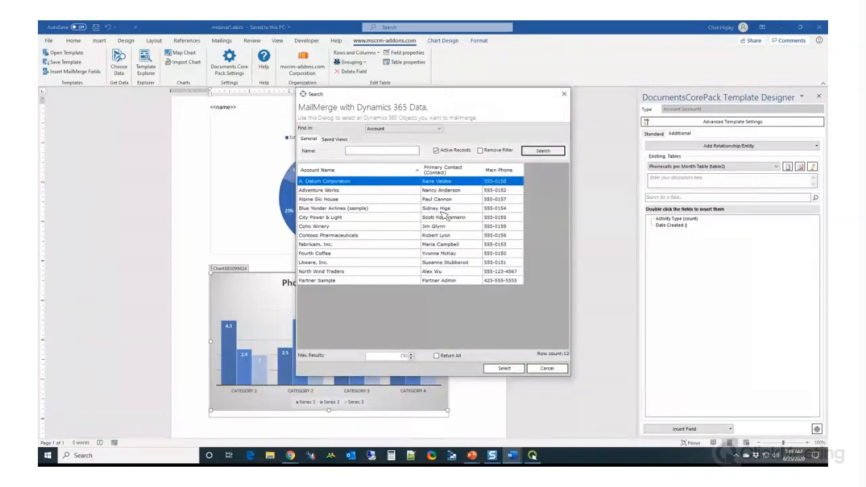
pyautogui.doubleClick(334, 183)
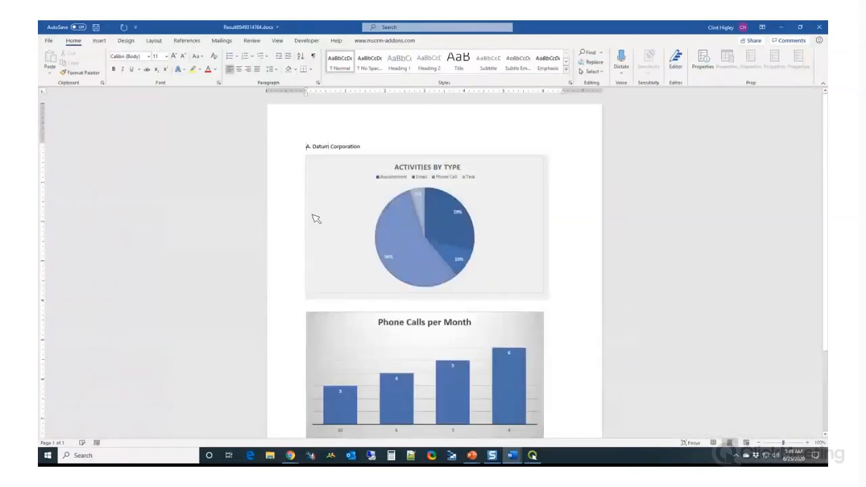
pyautogui.scroll(-2, 315, 218)
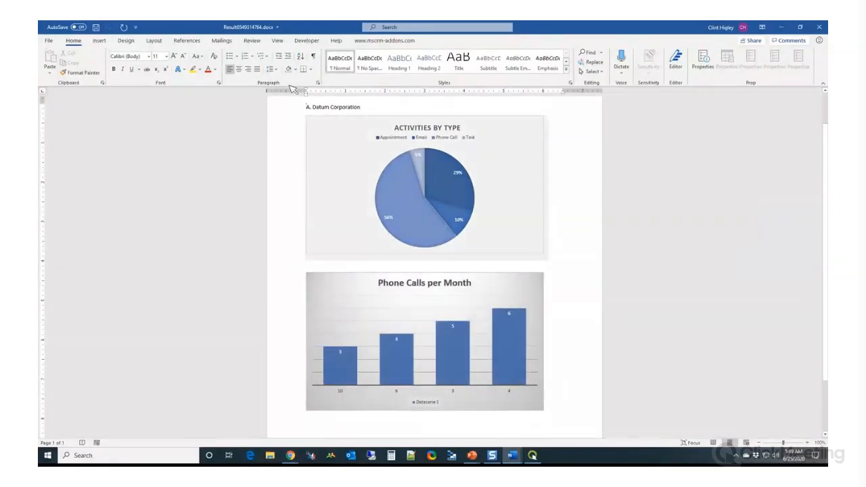
pyautogui.click(821, 29)
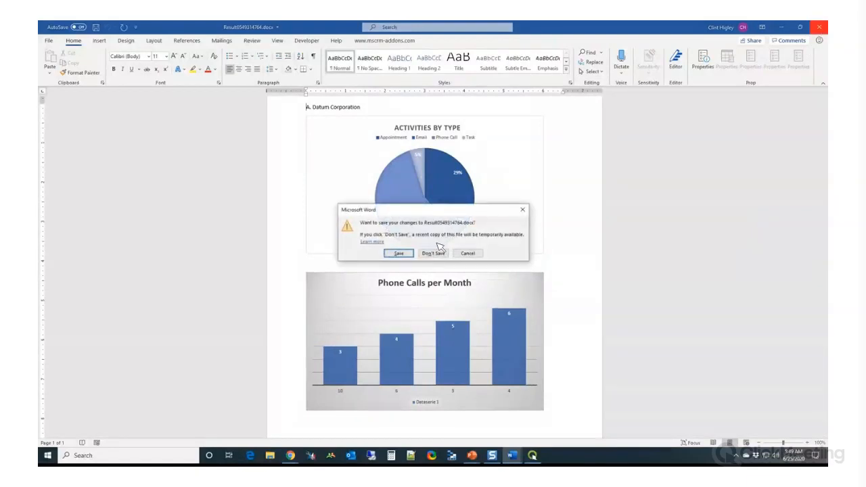
pyautogui.click(437, 254)
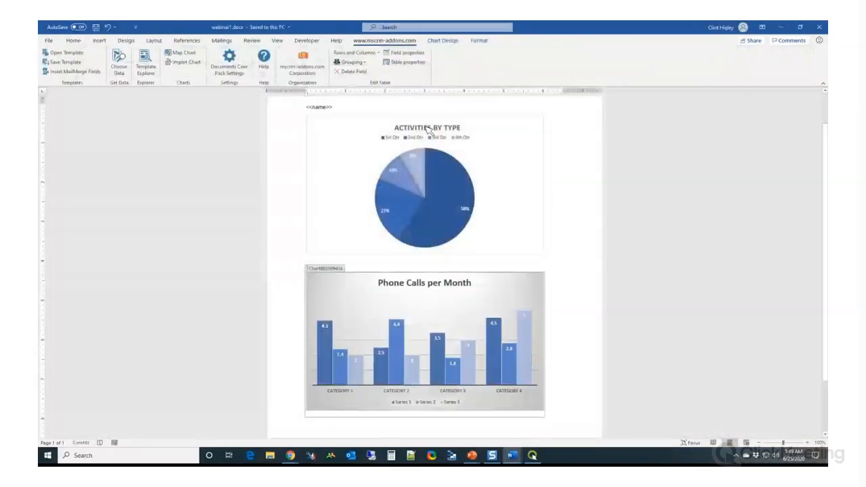
# Replace the Phone Calls per Month chart's category with Date Created in its field properties
pyautogui.click(396, 300)
pyautogui.click(404, 53)
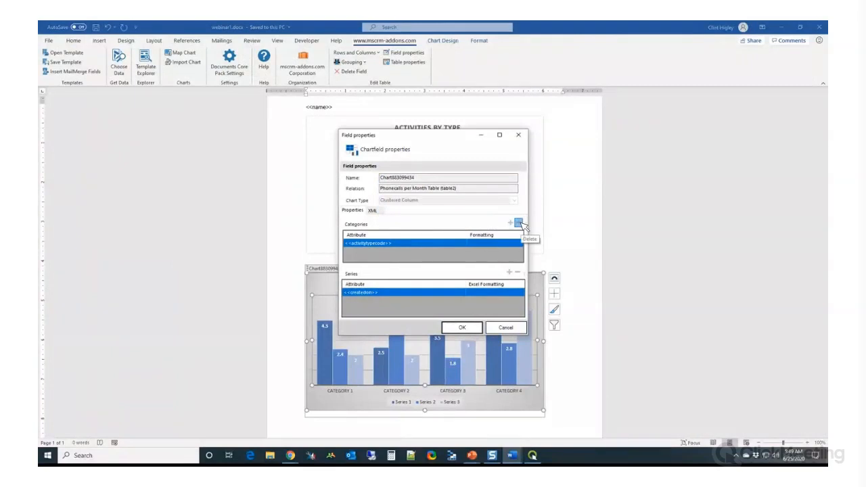
pyautogui.click(511, 223)
pyautogui.click(511, 224)
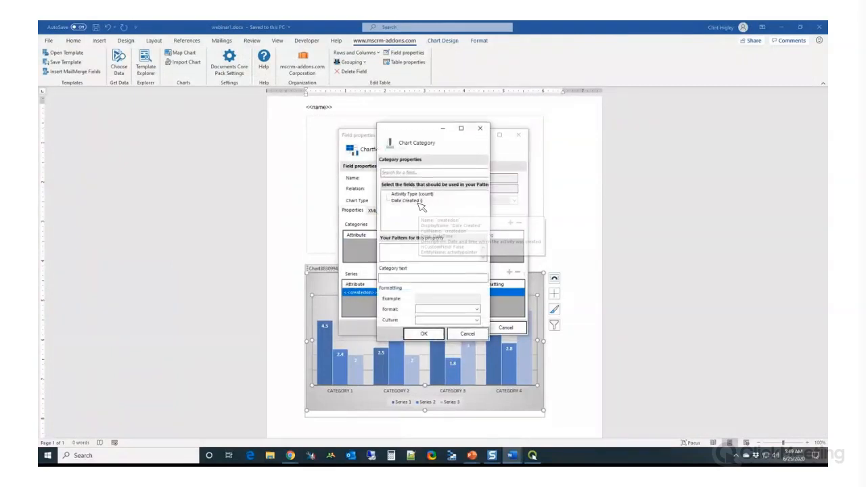
pyautogui.click(407, 201)
pyautogui.click(424, 335)
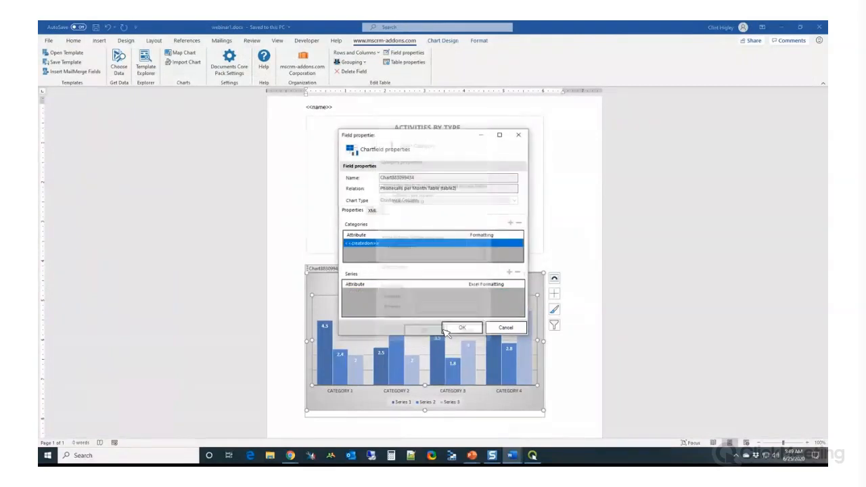
# Replace the column chart's data series with Activity Type (count) and apply the chart field properties
pyautogui.click(509, 272)
pyautogui.click(414, 194)
pyautogui.click(429, 337)
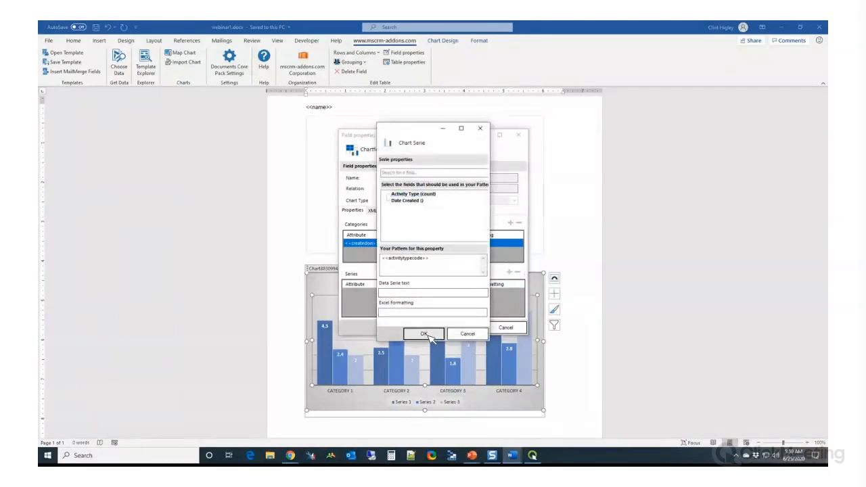
pyautogui.click(461, 329)
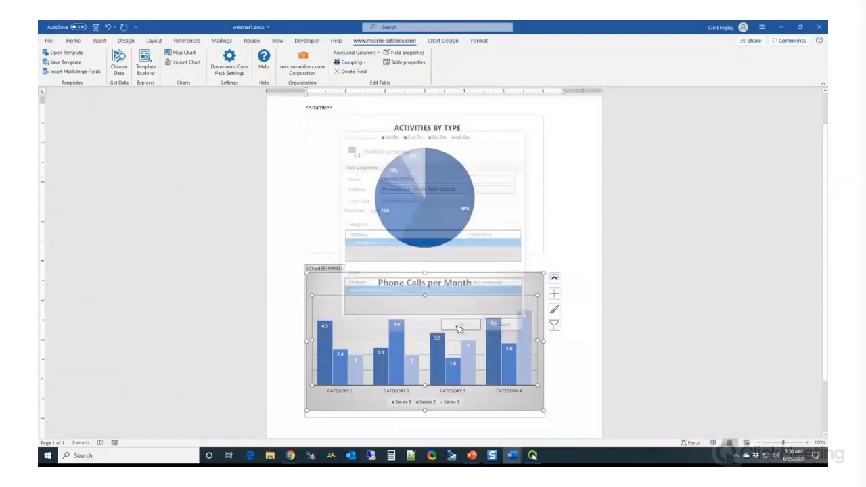
# Merge the corrected template with A. Datum Corporation again, check the column chart's axes, and discard the result document
pyautogui.click(118, 65)
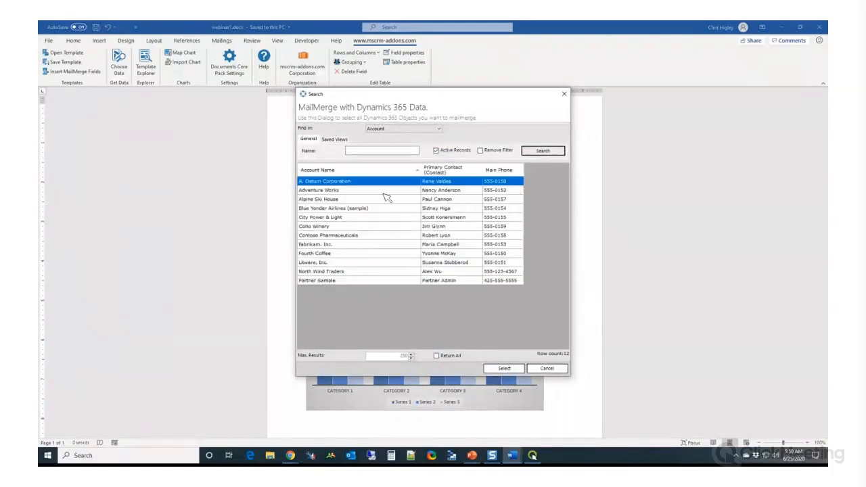
pyautogui.doubleClick(355, 187)
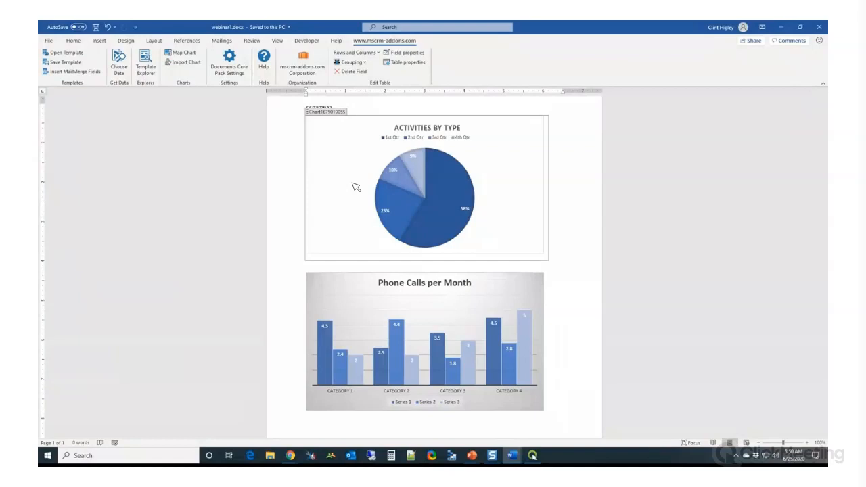
pyautogui.scroll(-2, 429, 185)
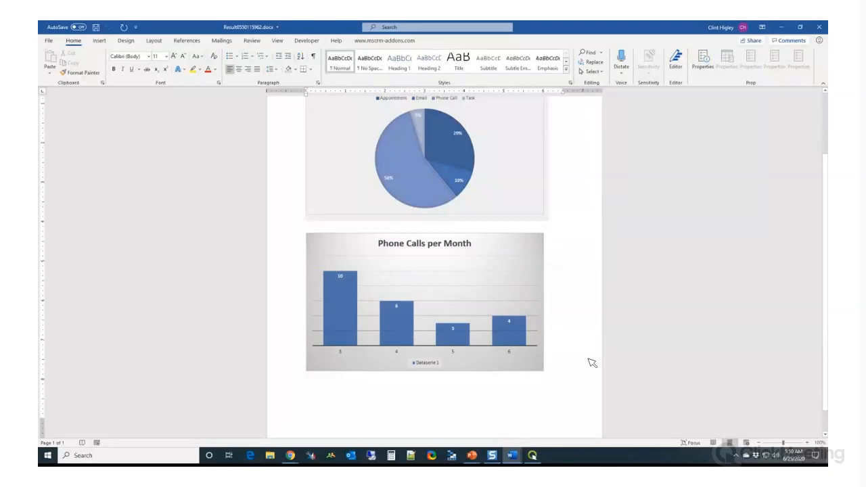
pyautogui.scroll(1, 562, 352)
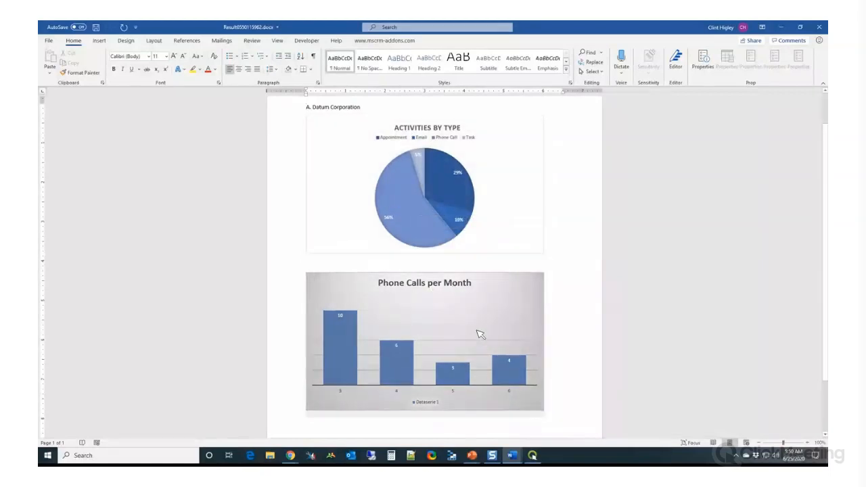
pyautogui.scroll(-2, 480, 332)
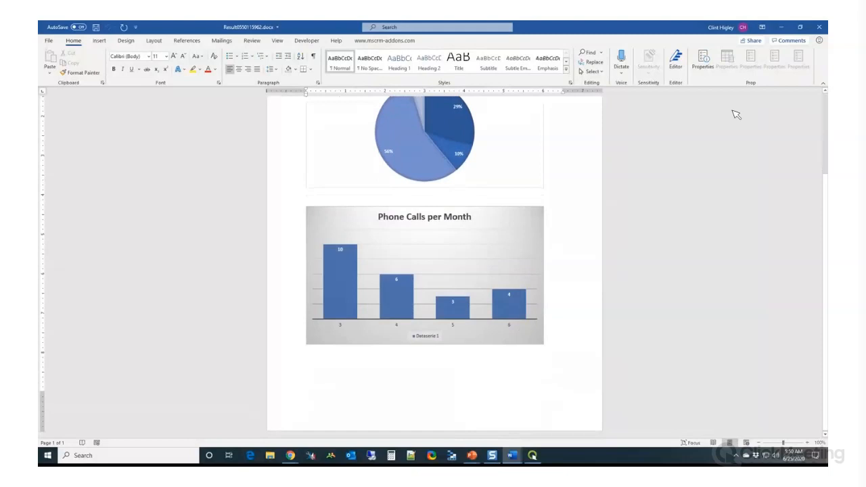
pyautogui.click(820, 29)
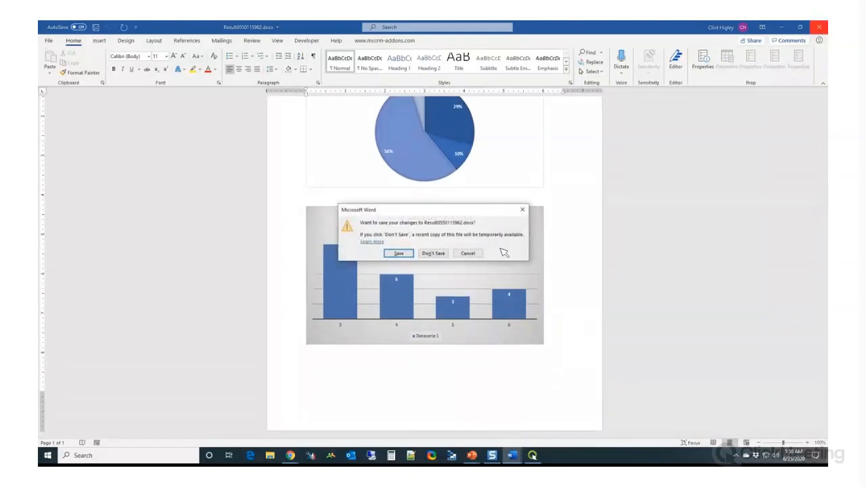
pyautogui.click(441, 254)
# Insert an empty line directly below the Phone Calls per Month chart in the template
pyautogui.scroll(-2, 555, 327)
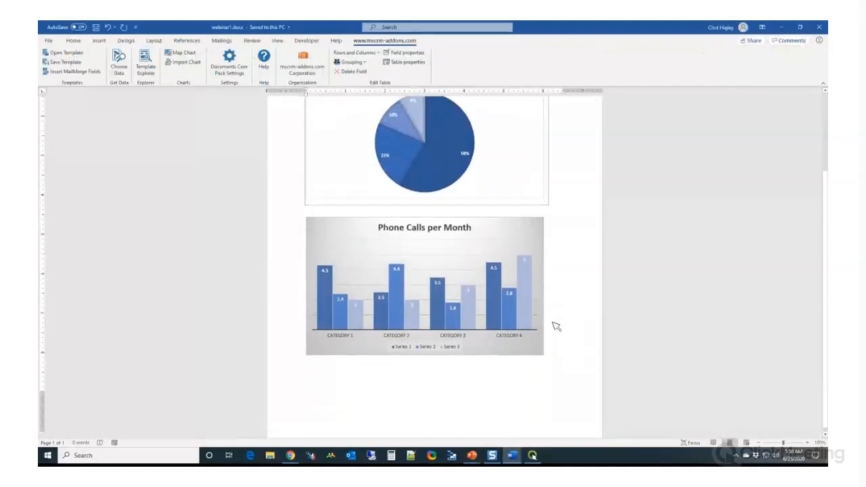
pyautogui.click(555, 337)
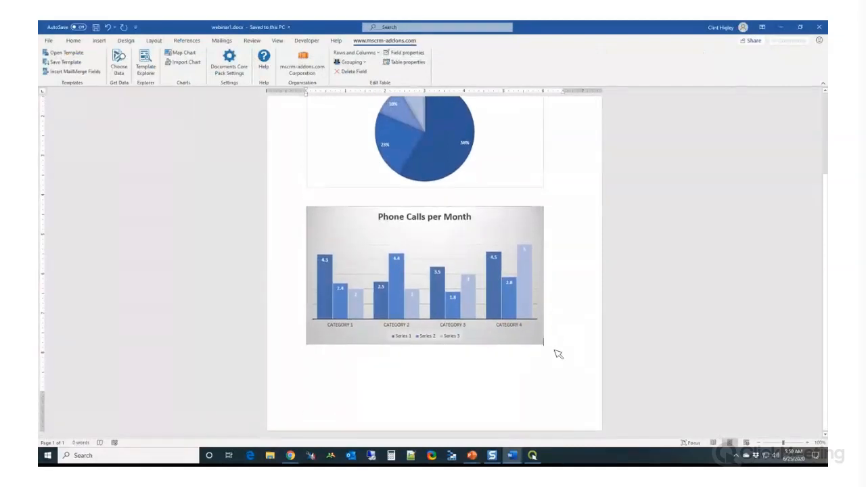
pyautogui.press('Return')
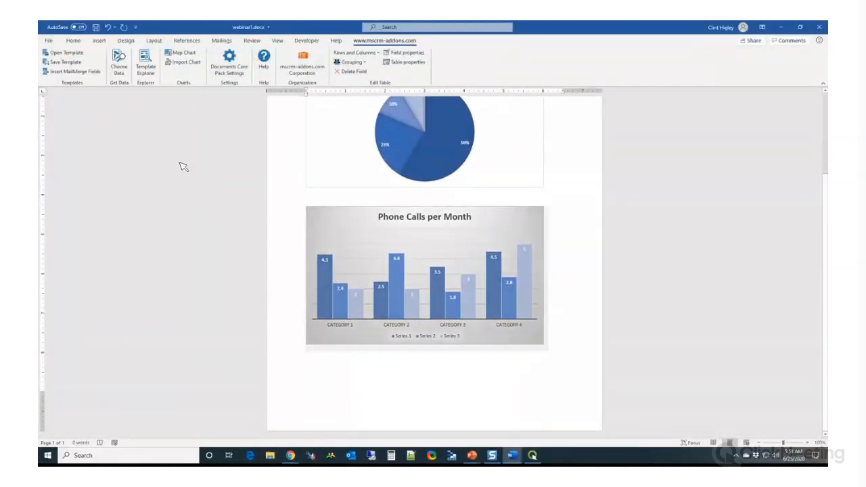
# Import the existing Dynamics chart Appointments by Month Due at the empty line below the column chart
pyautogui.click(183, 63)
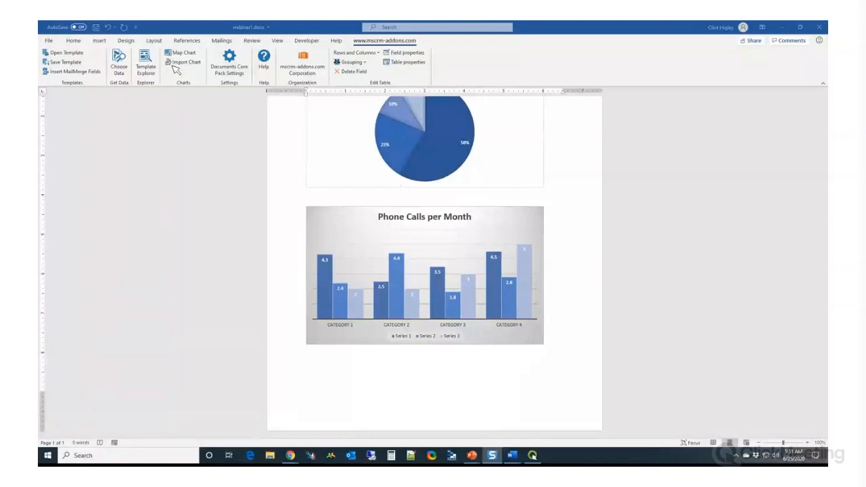
pyautogui.click(183, 61)
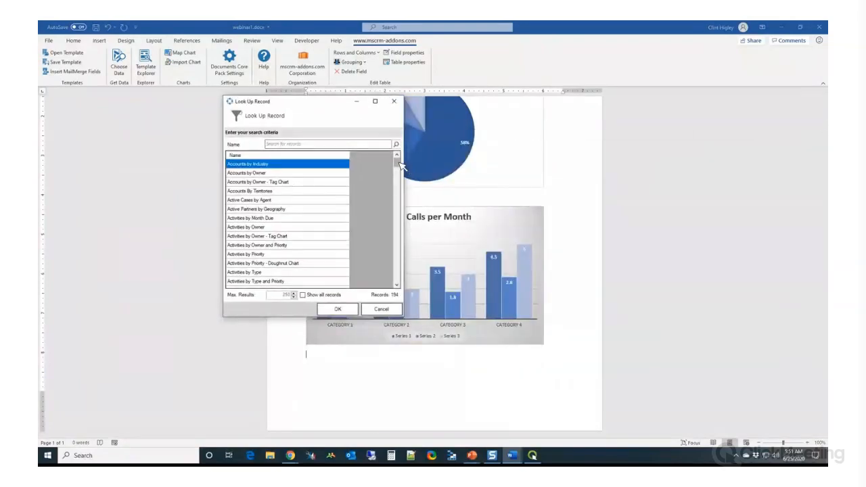
pyautogui.moveTo(397, 162)
pyautogui.mouseDown()
pyautogui.moveTo(397, 284)
pyautogui.moveTo(397, 161)
pyautogui.mouseUp()
pyautogui.scroll(-1, 298, 236)
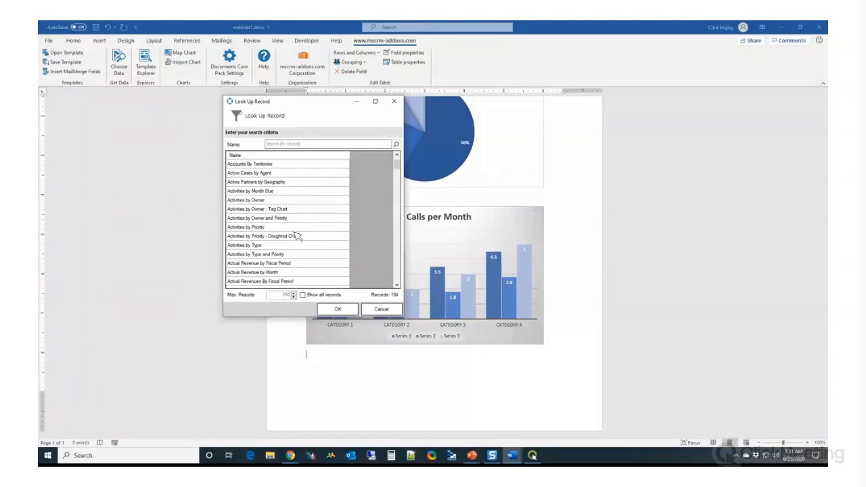
pyautogui.scroll(-3, 298, 235)
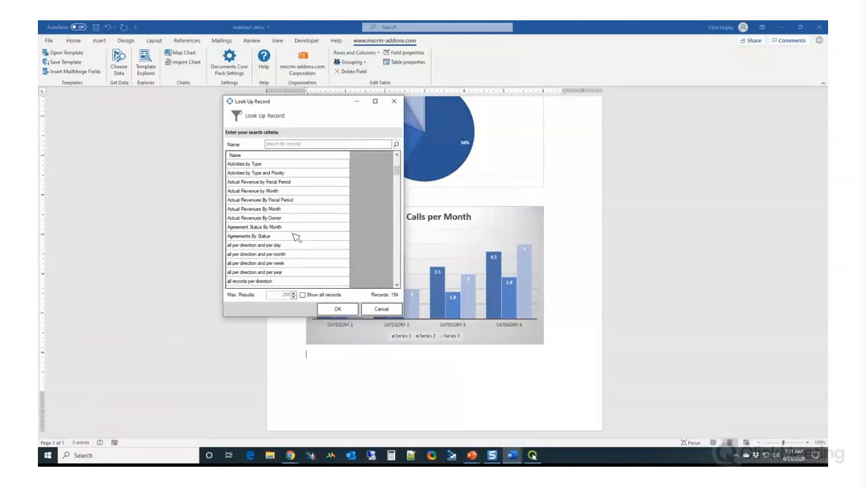
pyautogui.scroll(-1, 296, 237)
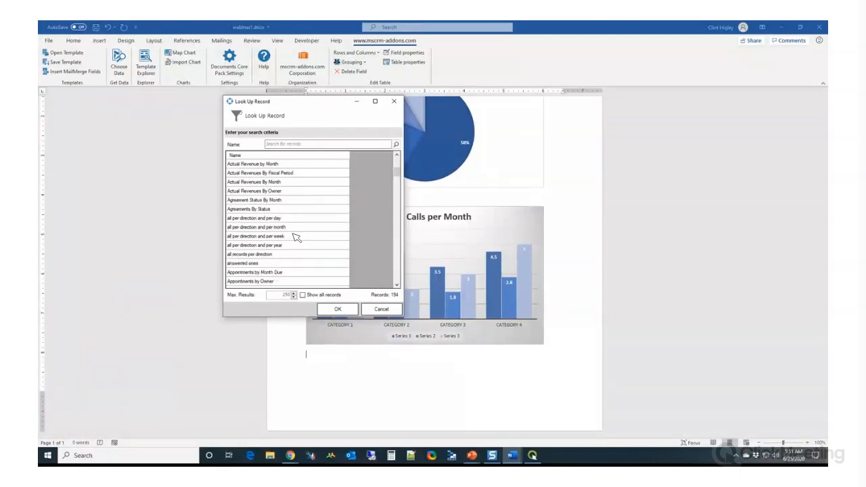
pyautogui.scroll(-1, 295, 237)
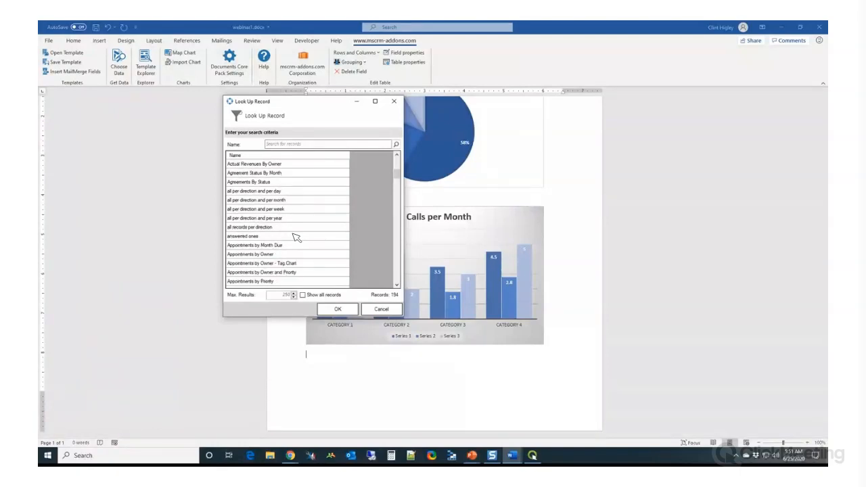
pyautogui.click(272, 237)
pyautogui.click(270, 246)
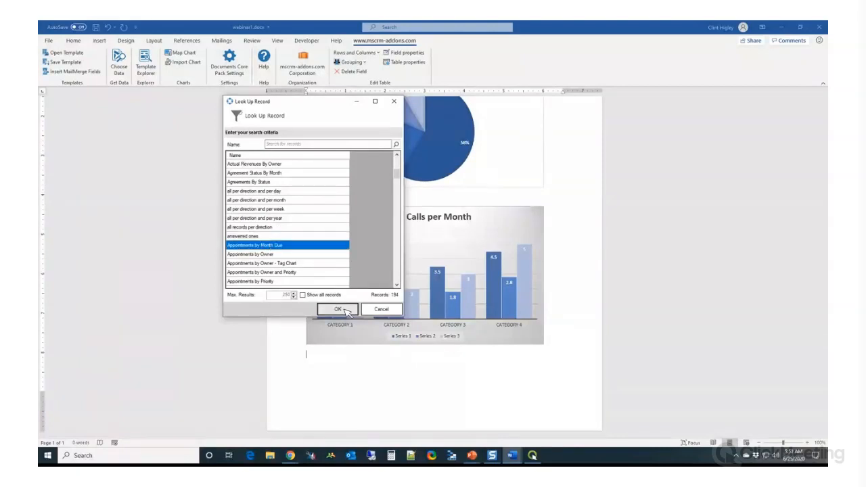
pyautogui.click(346, 308)
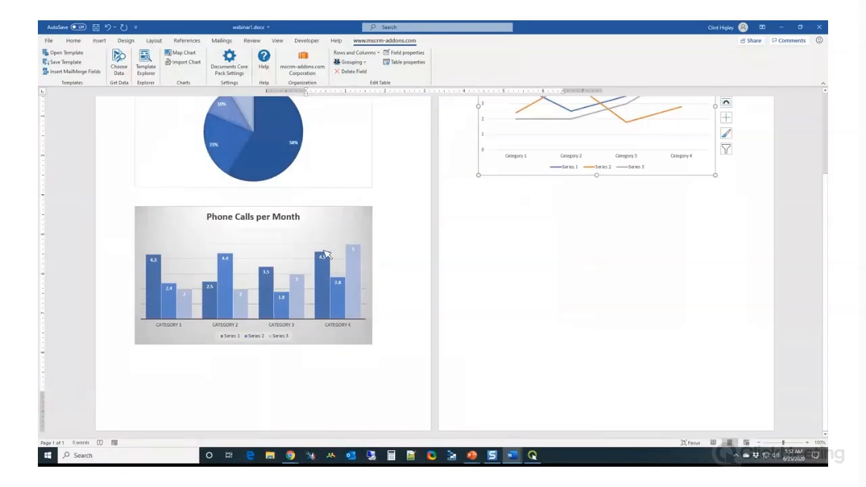
# Give the Appointments by Month Due line chart the style with data labels on its lines and a monochromatic blue color palette
pyautogui.scroll(4, 570, 274)
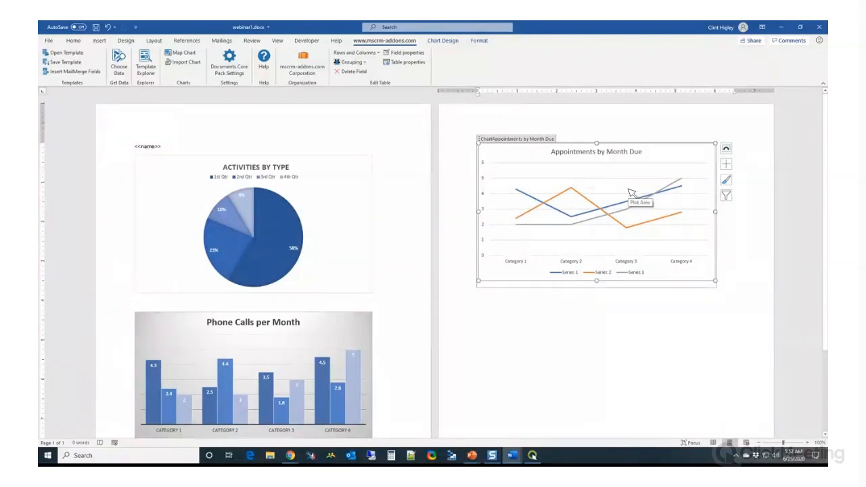
pyautogui.click(443, 41)
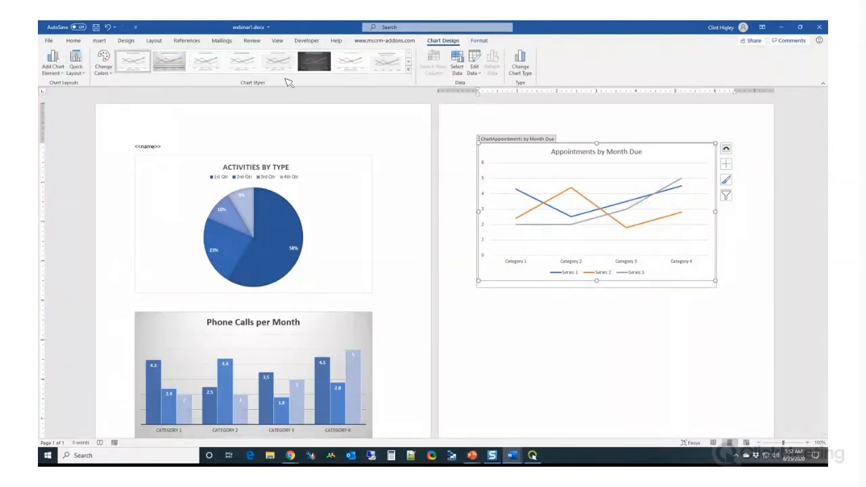
pyautogui.click(350, 62)
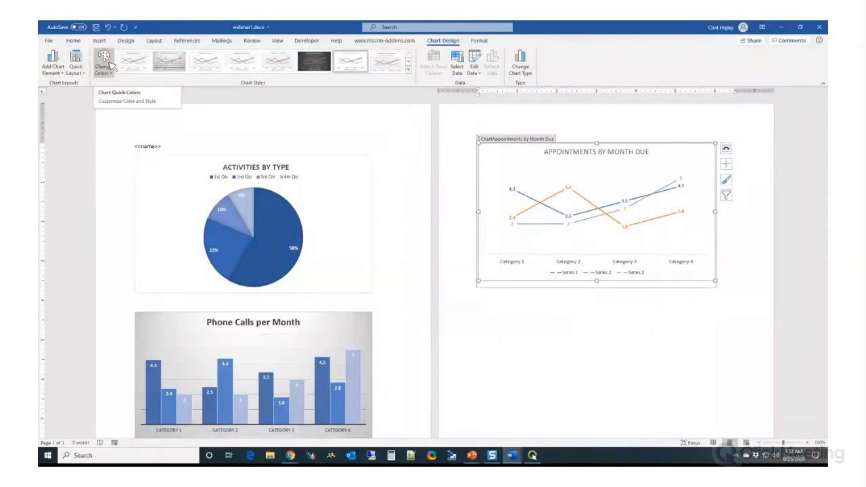
pyautogui.click(108, 64)
pyautogui.click(112, 161)
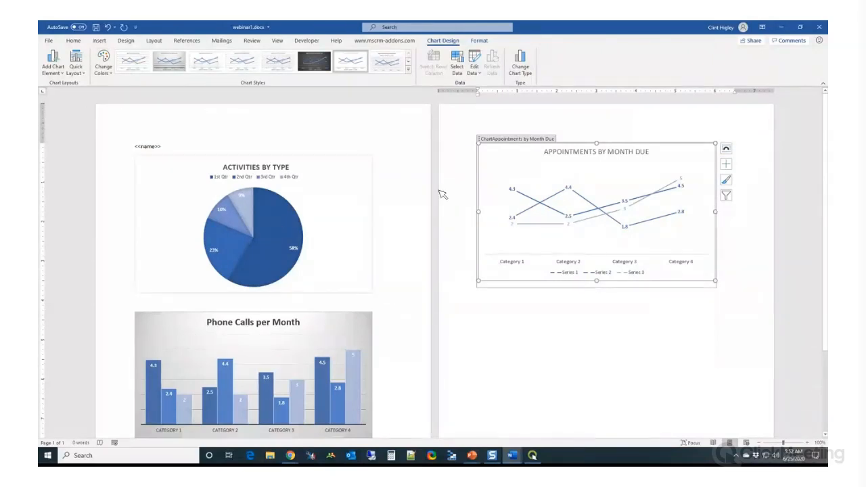
# Examine the data source configuration of the Appointment (table3) table in the template designer, including its grouping and filters, and close it
pyautogui.click(384, 40)
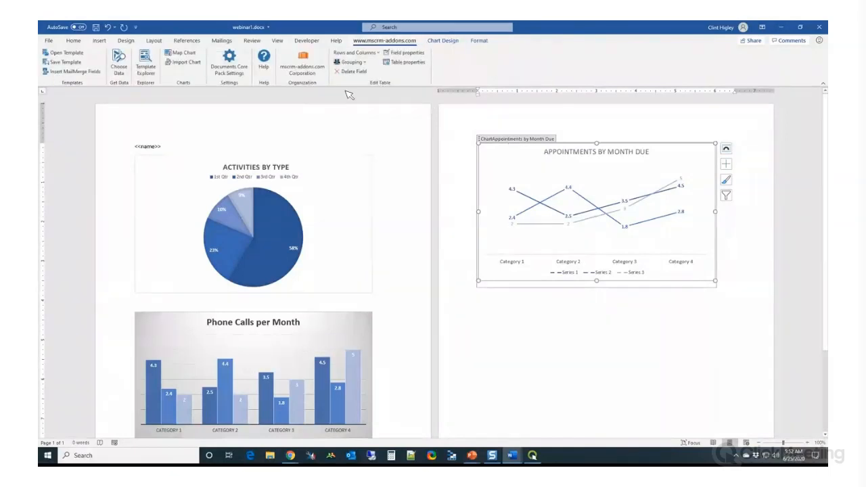
pyautogui.click(75, 71)
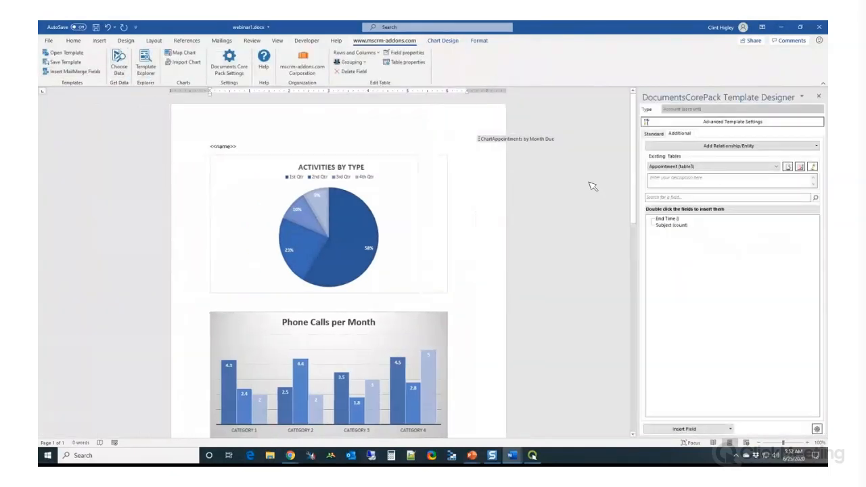
pyautogui.click(777, 167)
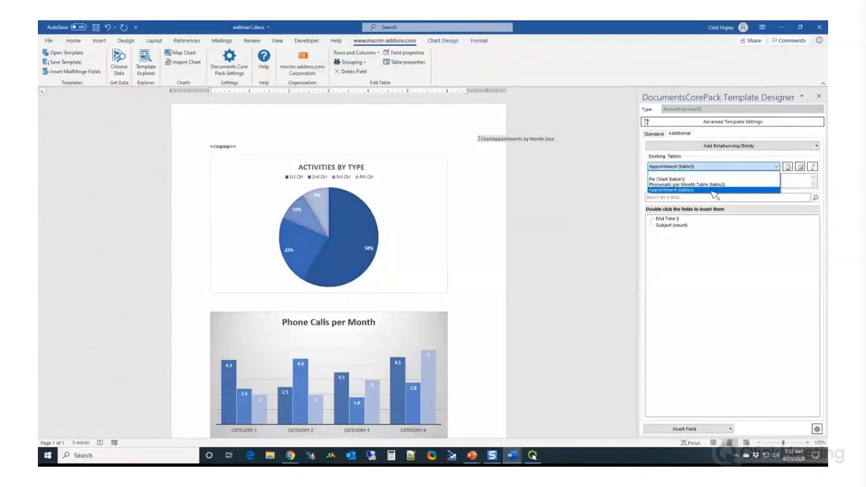
pyautogui.click(713, 191)
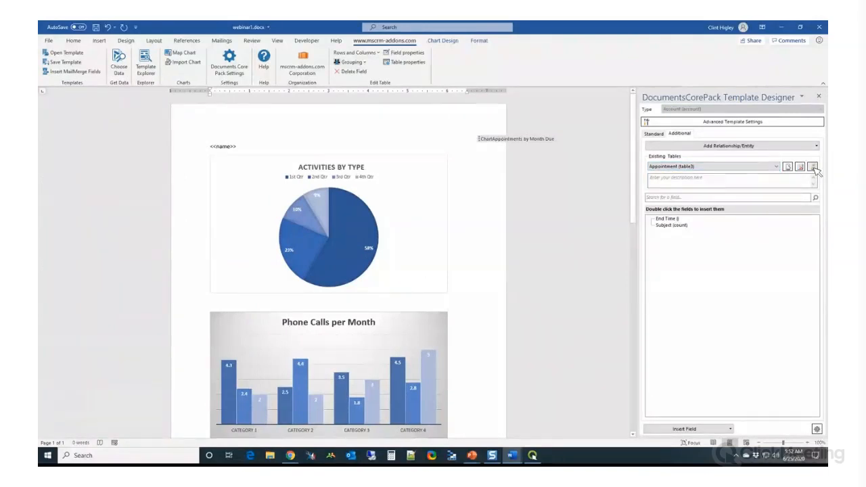
pyautogui.moveTo(827, 138); pyautogui.dragTo(425, 63)
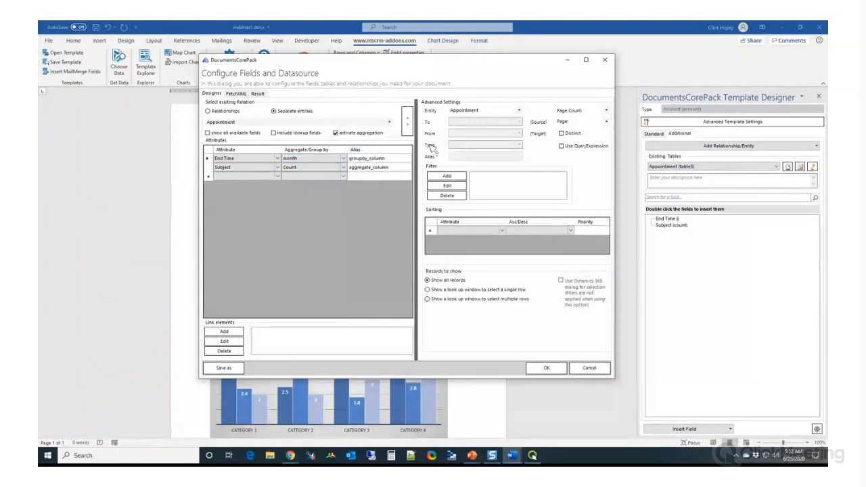
pyautogui.click(607, 61)
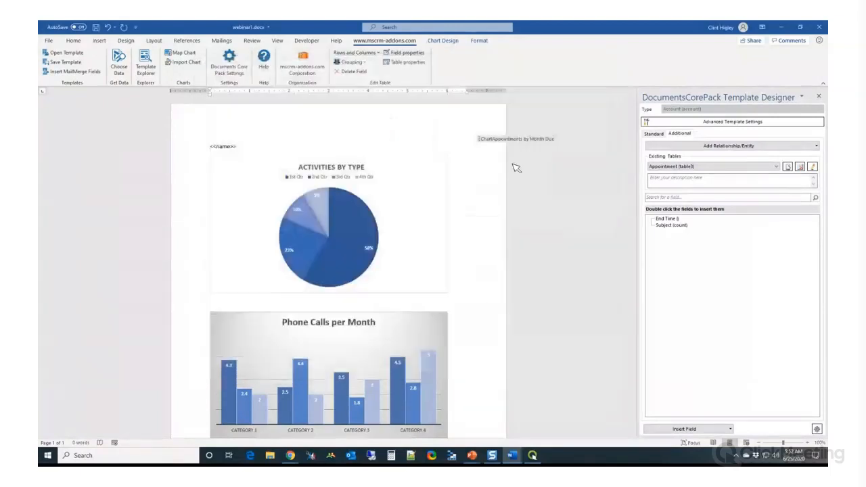
# Merge the template with the A. Datum Corporation account, check the Appointments by Month Due line chart, and discard the result document
pyautogui.click(120, 70)
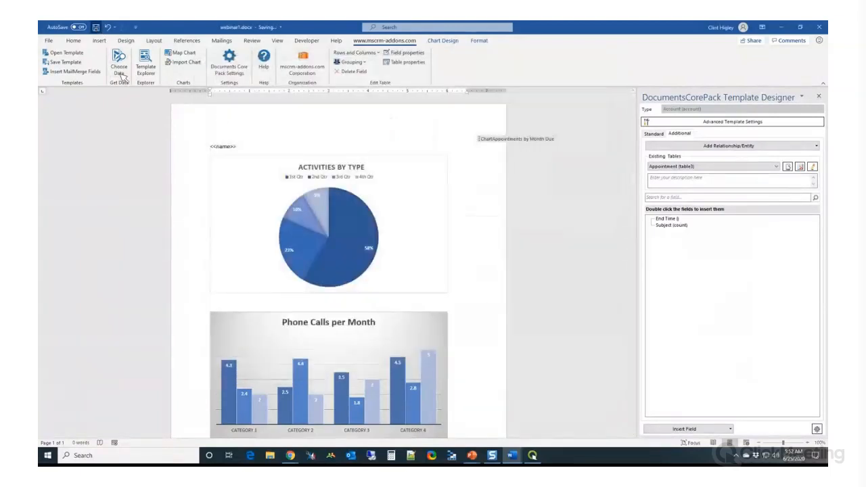
pyautogui.click(543, 151)
pyautogui.doubleClick(337, 184)
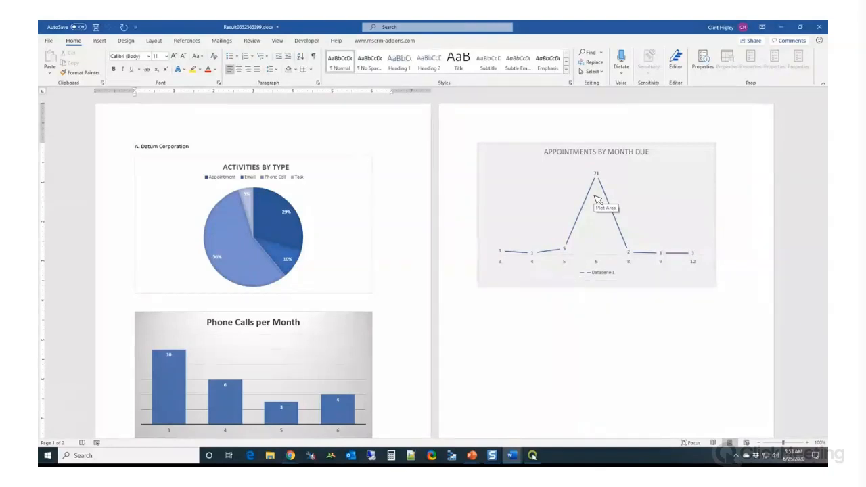
pyautogui.click(821, 27)
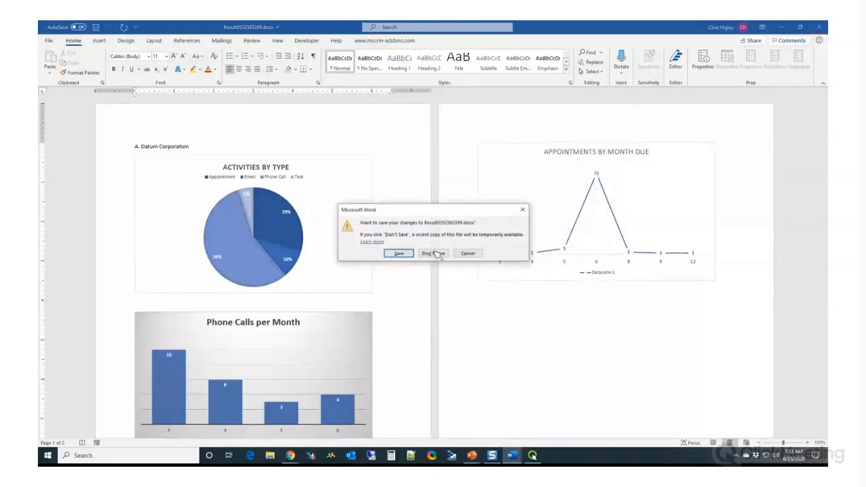
pyautogui.click(435, 253)
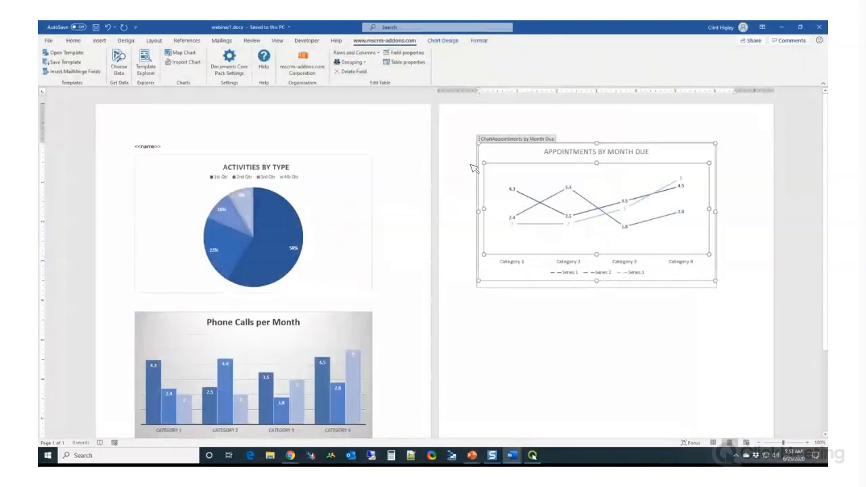
# Select the Appointments by Month Due chart in the template and open the data source configuration of its Appointment (table3) table
pyautogui.click(522, 163)
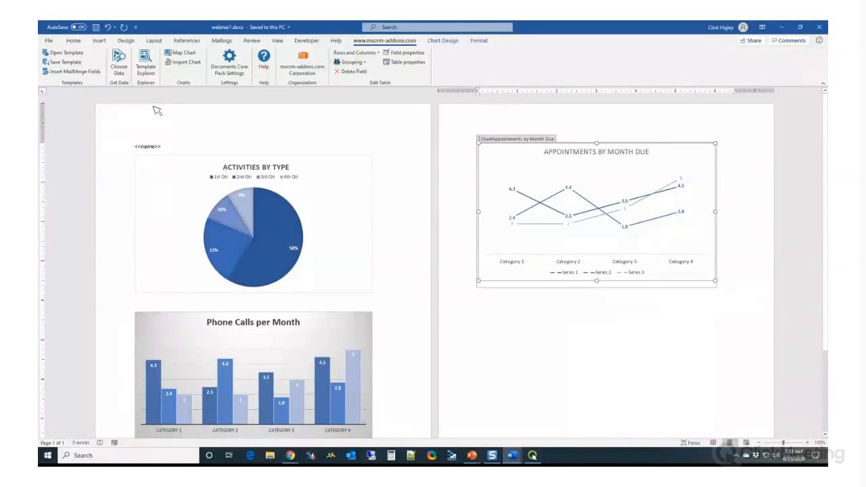
pyautogui.click(71, 71)
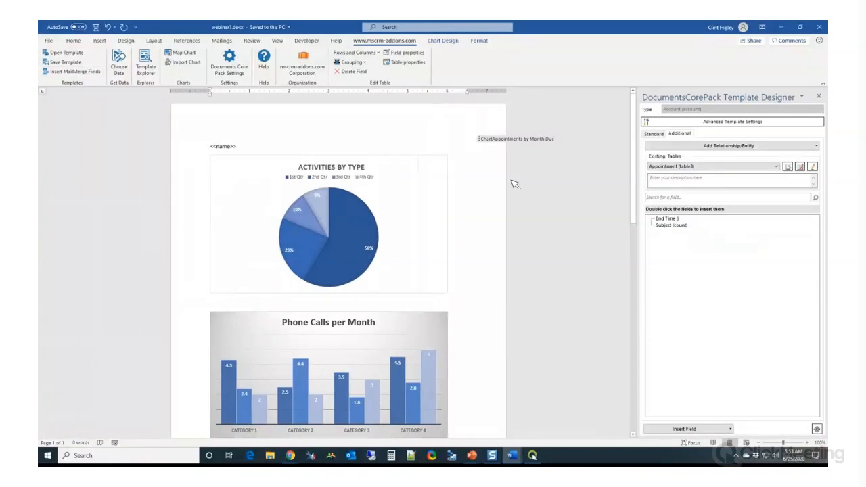
pyautogui.moveTo(632, 190); pyautogui.dragTo(624, 291)
pyautogui.click(371, 237)
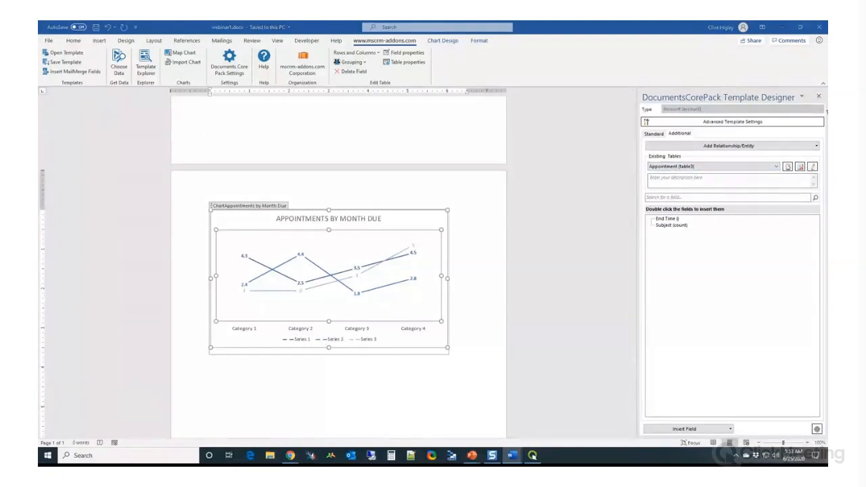
pyautogui.moveTo(827, 112); pyautogui.dragTo(302, 64)
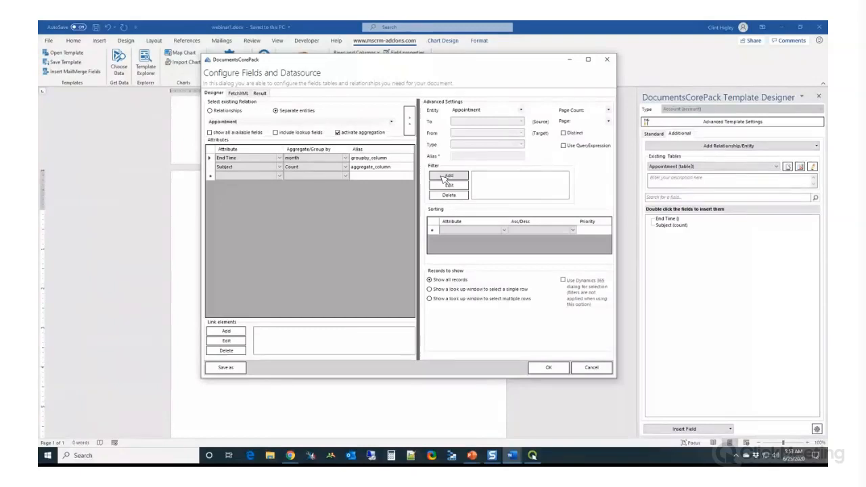
# Add an AND filter to the Appointment table with the condition Regarding (Account) in qid
pyautogui.click(445, 176)
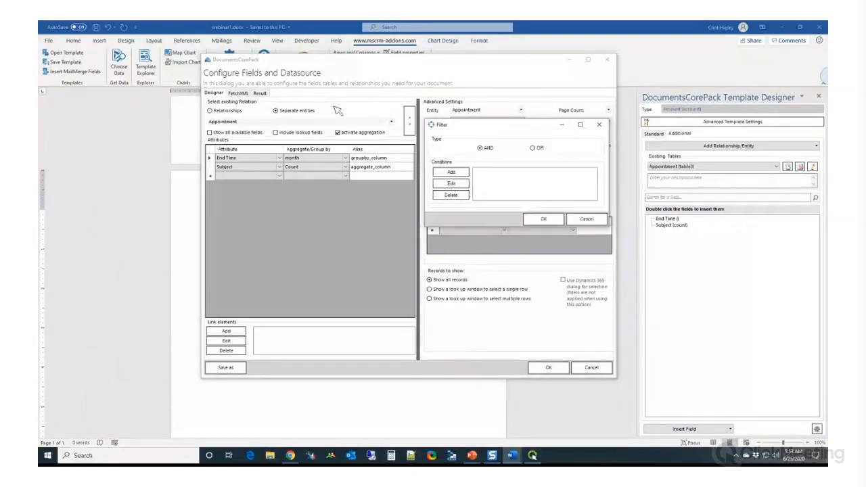
pyautogui.click(268, 155)
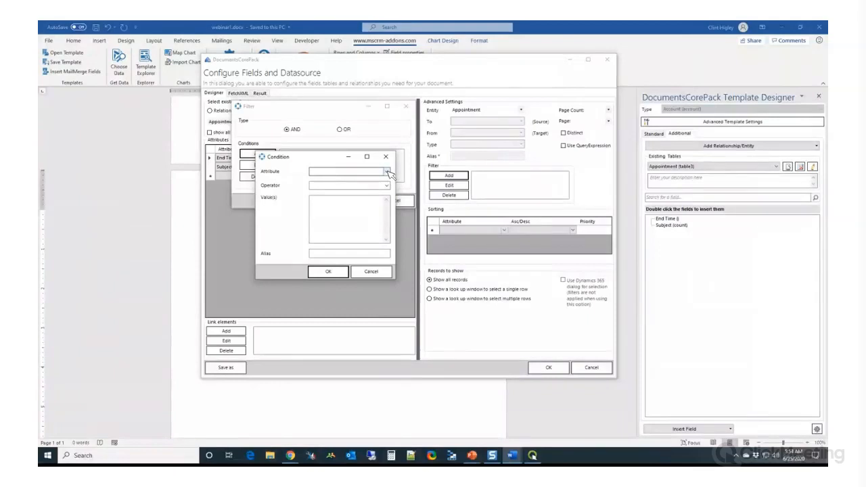
pyautogui.click(386, 173)
pyautogui.moveTo(389, 195); pyautogui.dragTo(389, 249)
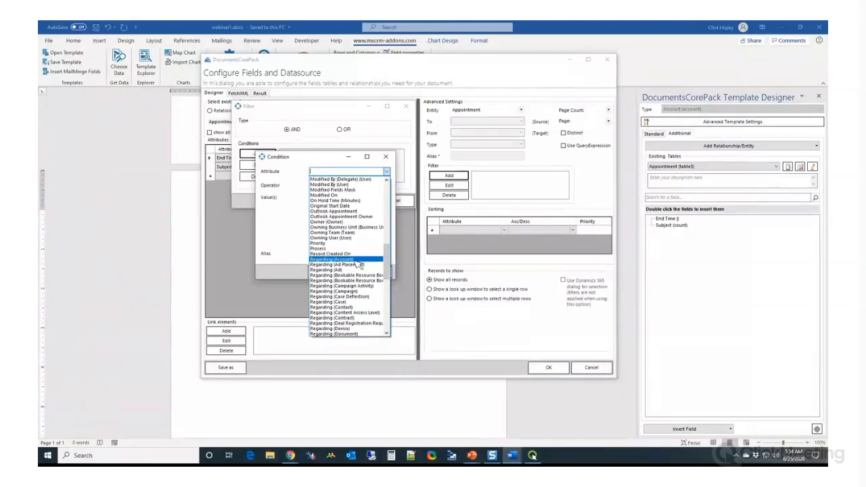
pyautogui.click(356, 260)
pyautogui.click(385, 185)
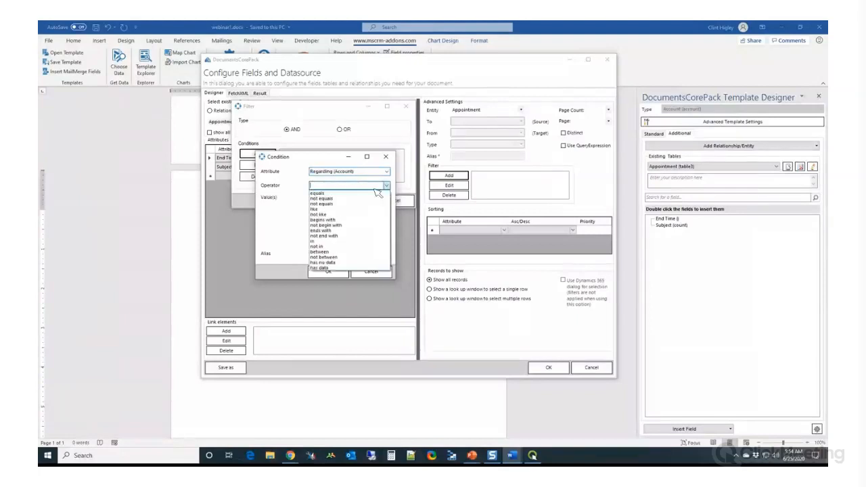
pyautogui.click(333, 241)
pyautogui.click(336, 215)
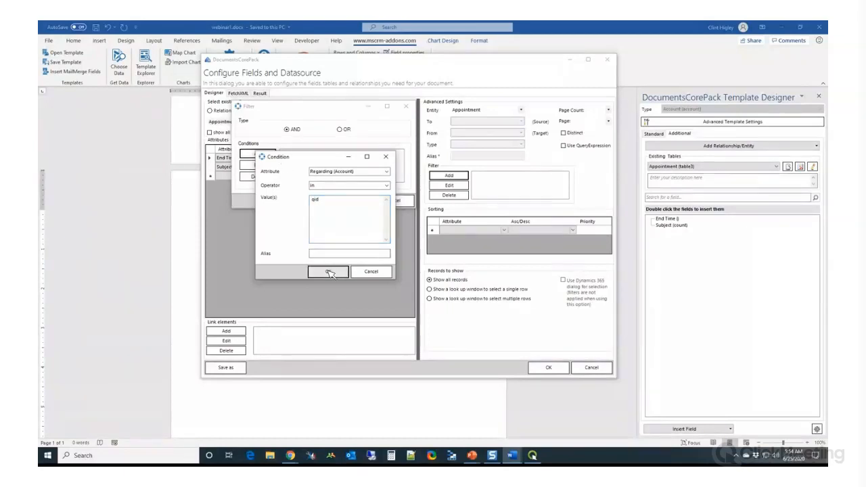
pyautogui.click(330, 272)
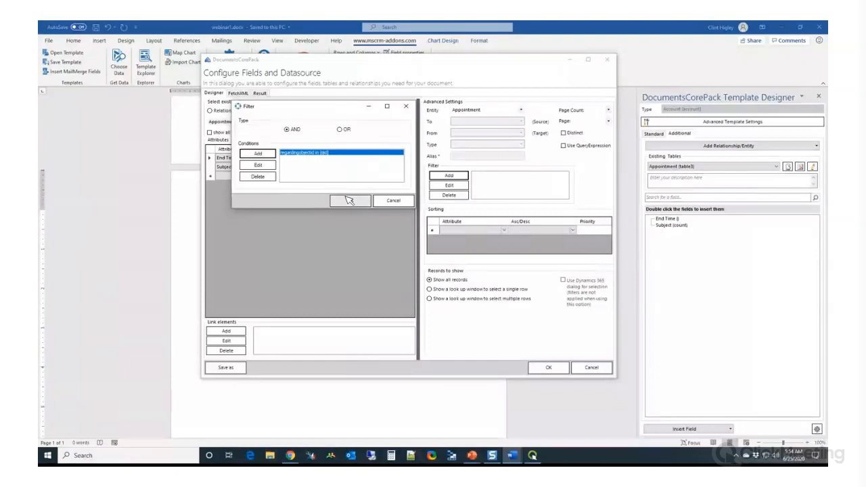
pyautogui.click(349, 200)
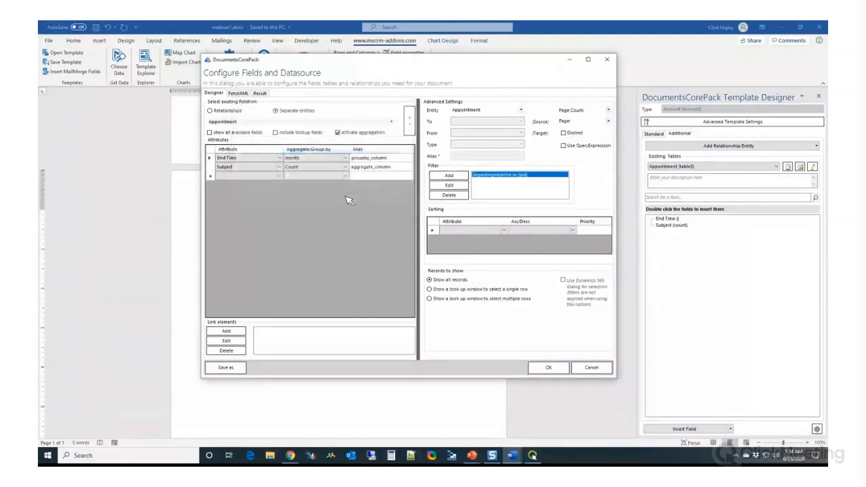
# Review the condition of the Appointment table's new filter and apply the data source configuration
pyautogui.click(450, 187)
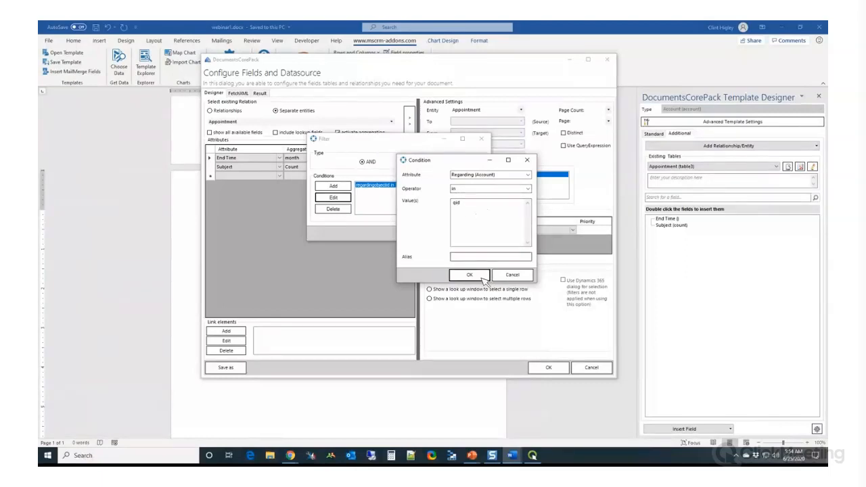
pyautogui.click(464, 273)
pyautogui.click(427, 234)
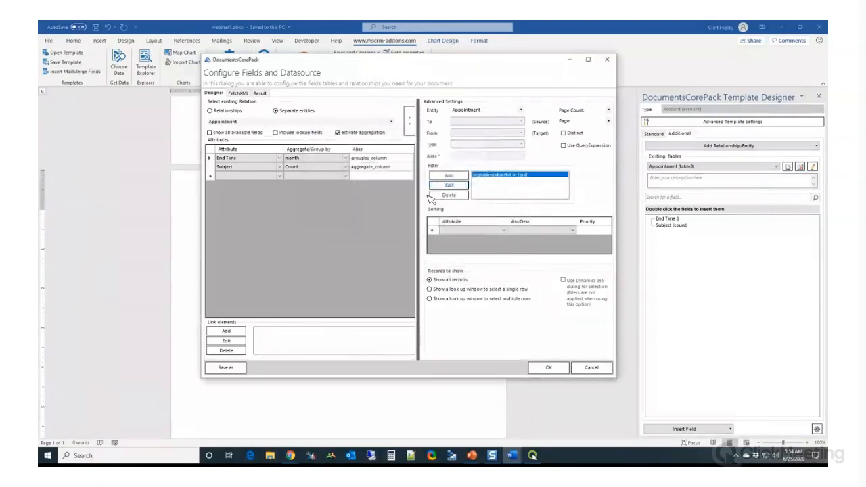
pyautogui.click(540, 371)
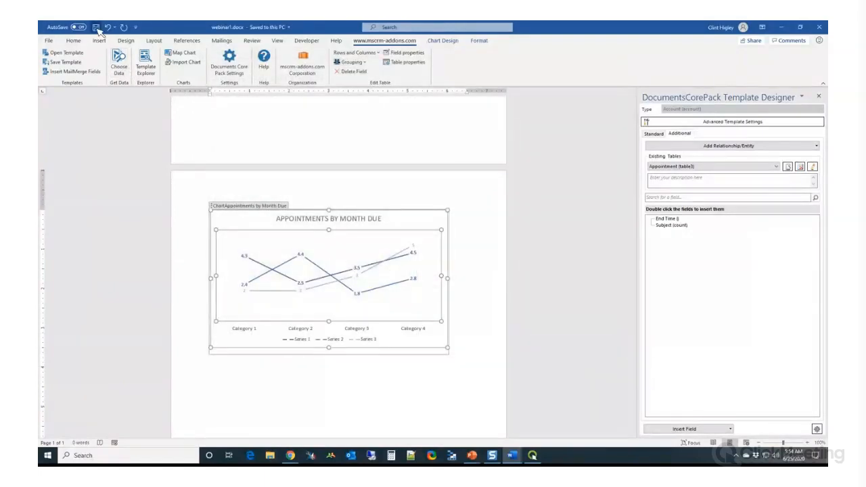
# Merge the template containing the account-filtered appointments chart with the A. Datum Corporation account
pyautogui.click(122, 65)
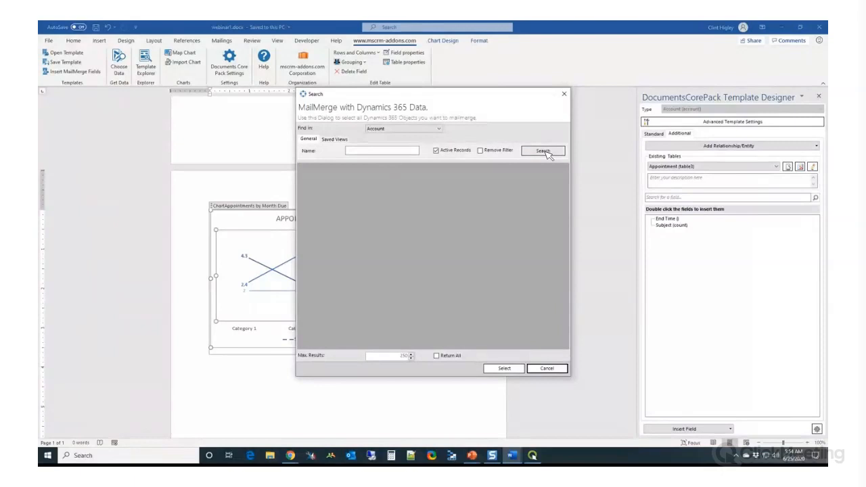
pyautogui.click(547, 154)
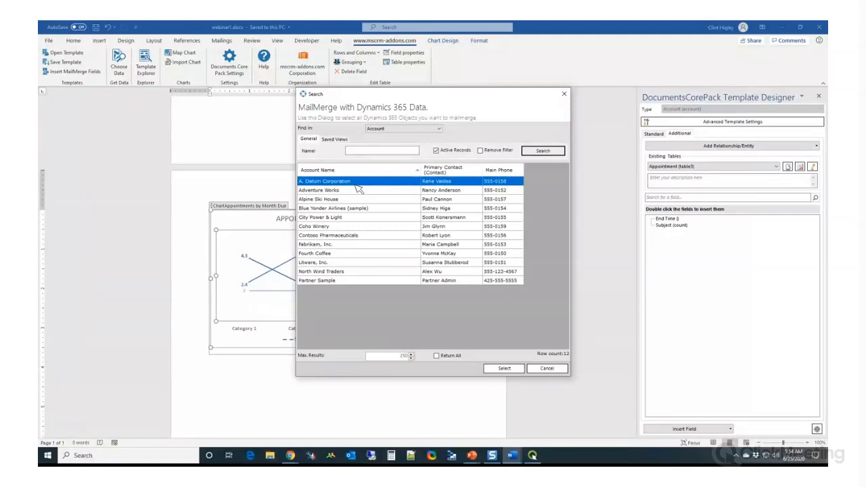
pyautogui.doubleClick(357, 188)
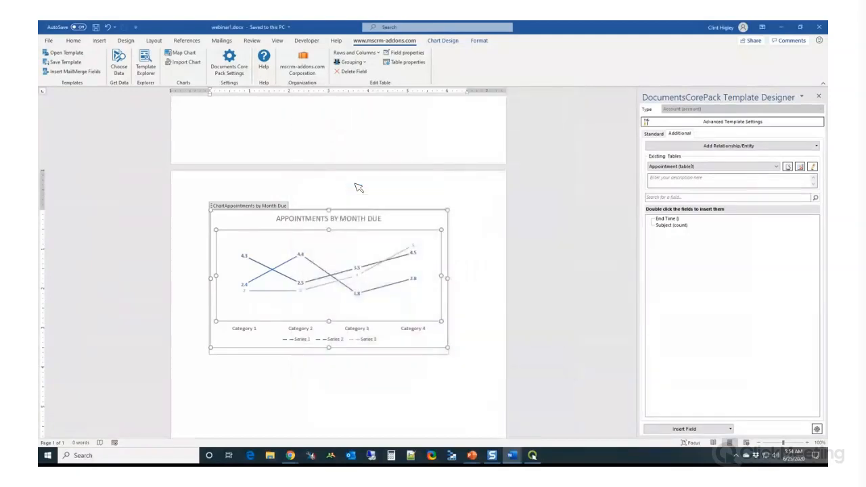